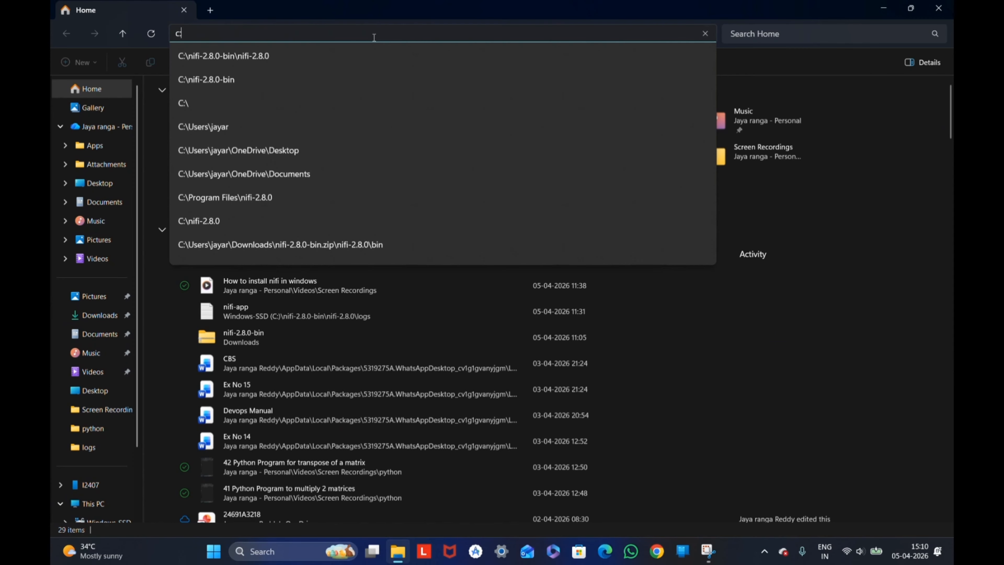
Go to the folder C:\nifi-2.8.0-bin\nifi-2.8.0\bin
text(:)
key(Return)
double_click(191, 193)
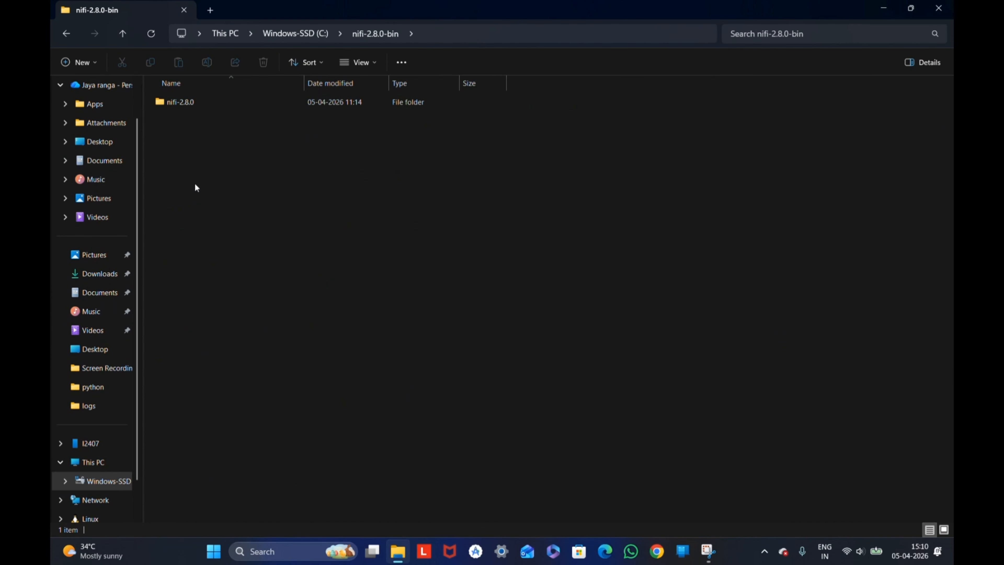
double_click(238, 99)
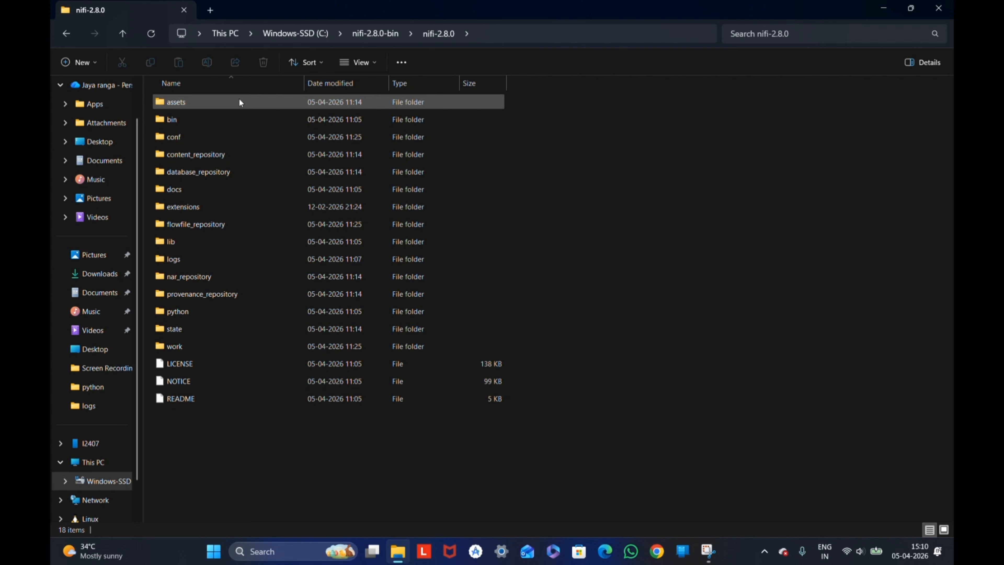
double_click(242, 119)
Open a command prompt in the bin folder and start NiFi with the command nifi.cmd start
click(619, 38)
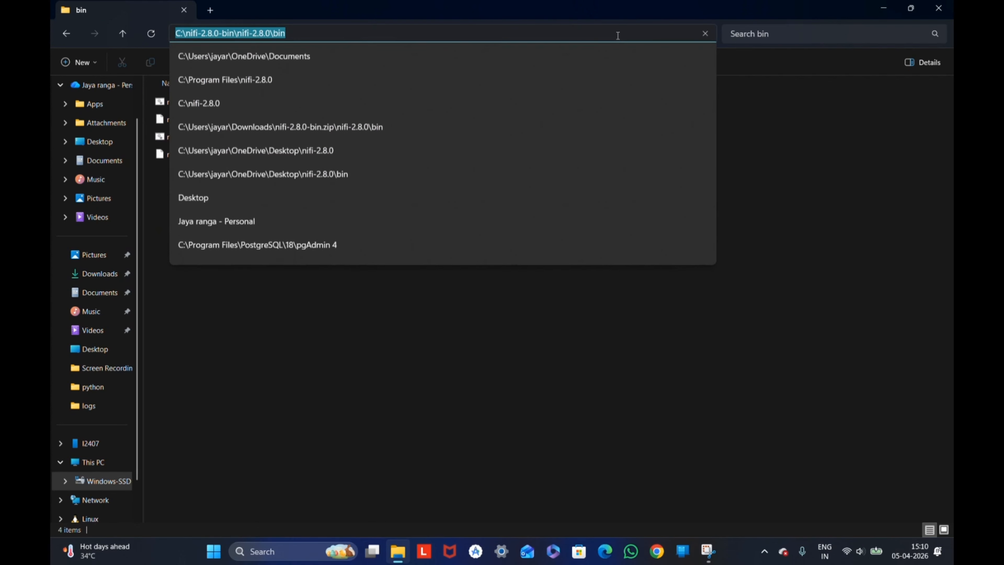
text(cmd)
key(Return)
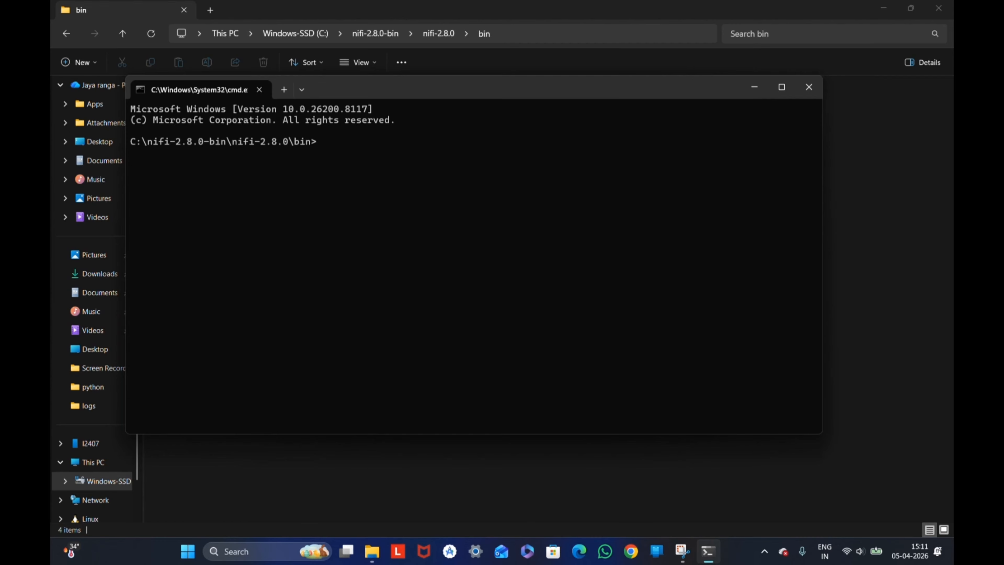
text(nifi.cmd start)
key(Return)
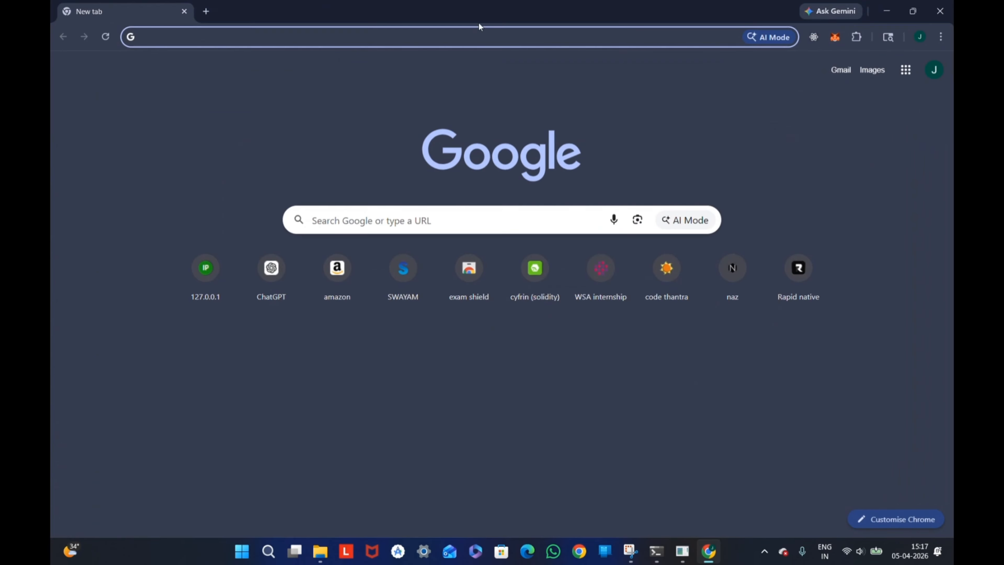
text(https:lo)
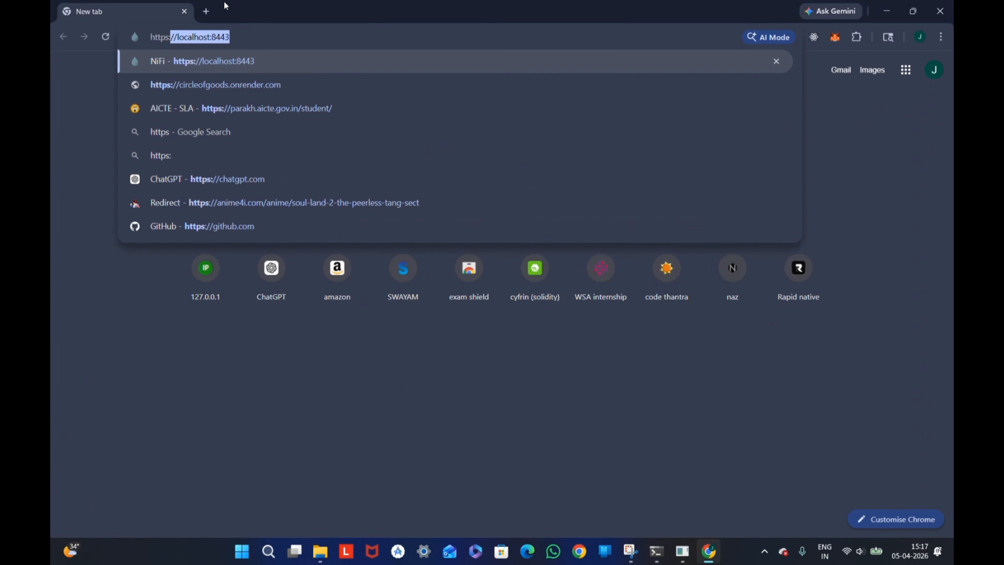
text(calhost:)
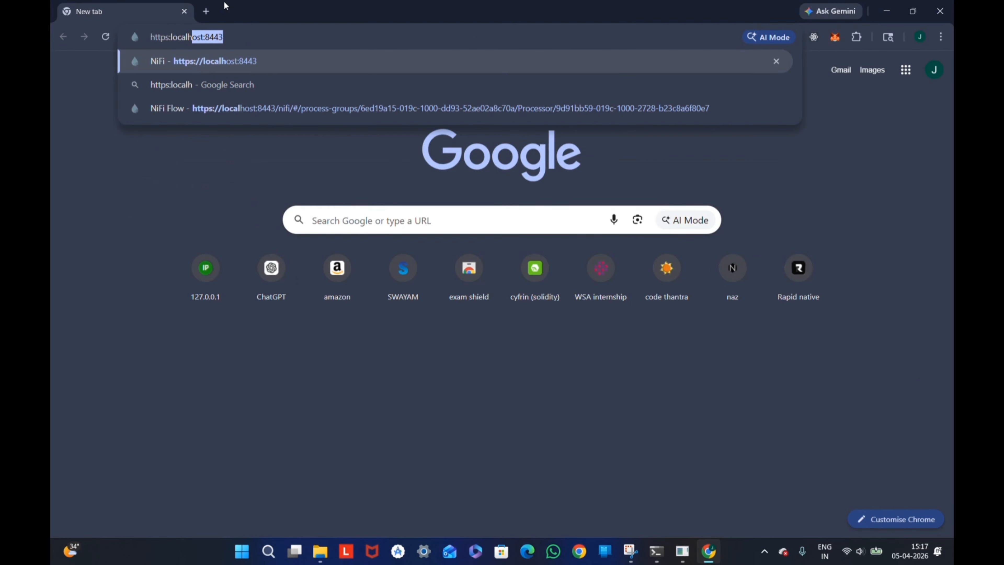
text(8443)
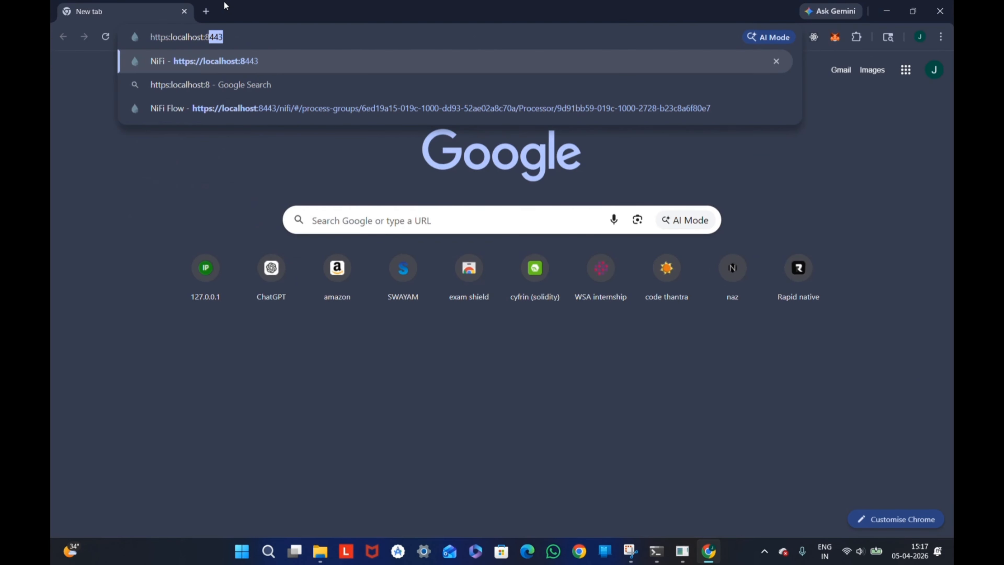
key(Return)
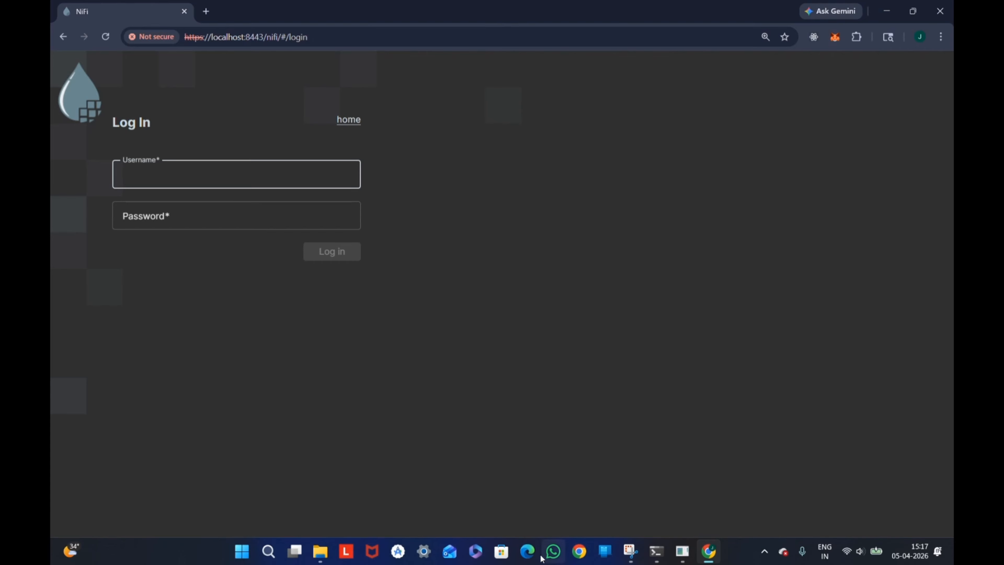
Switch to File Explorer and open the nifi-app log from the nifi-2.8.0 logs folder to read the generated login credentials
click(321, 551)
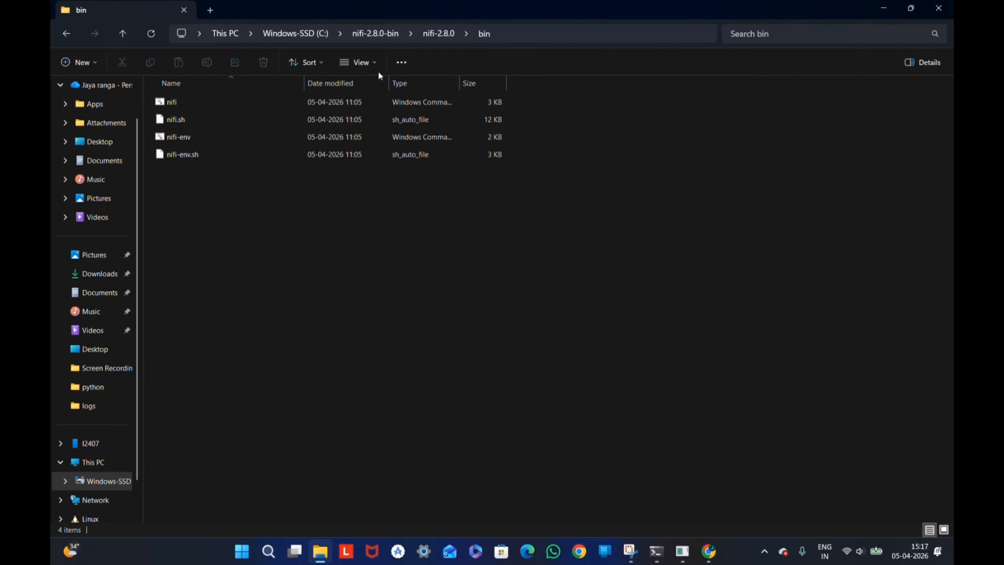
click(69, 35)
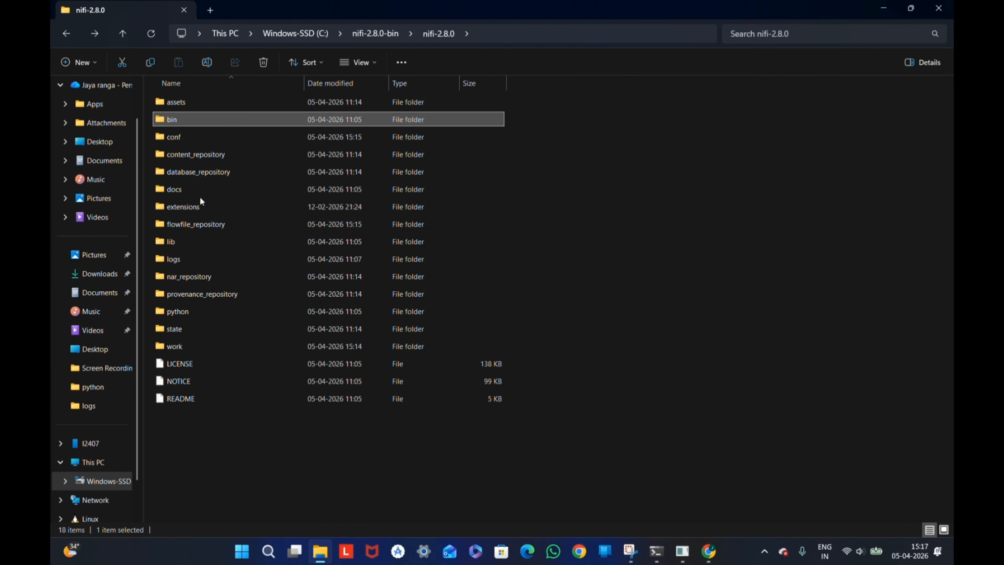
double_click(190, 260)
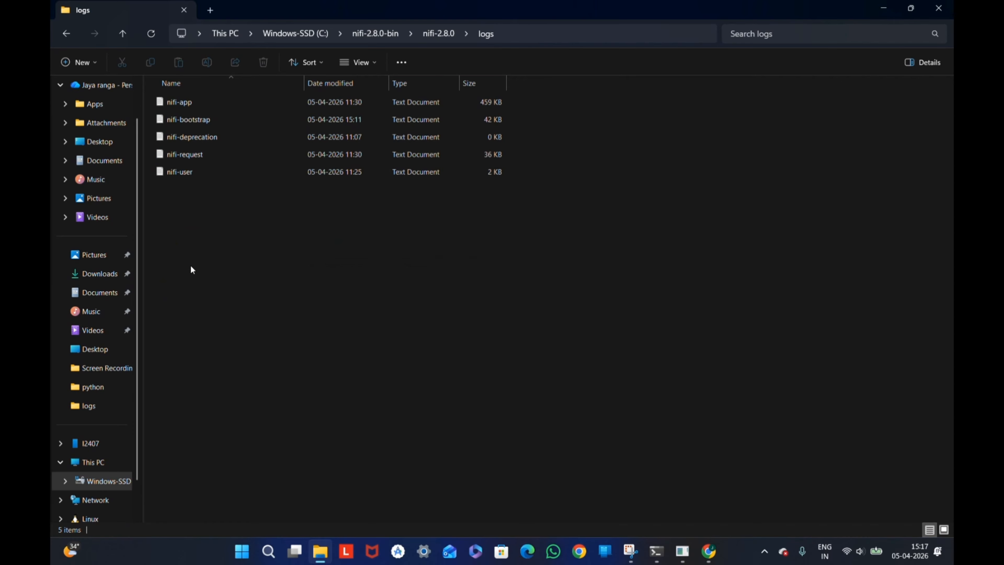
double_click(234, 101)
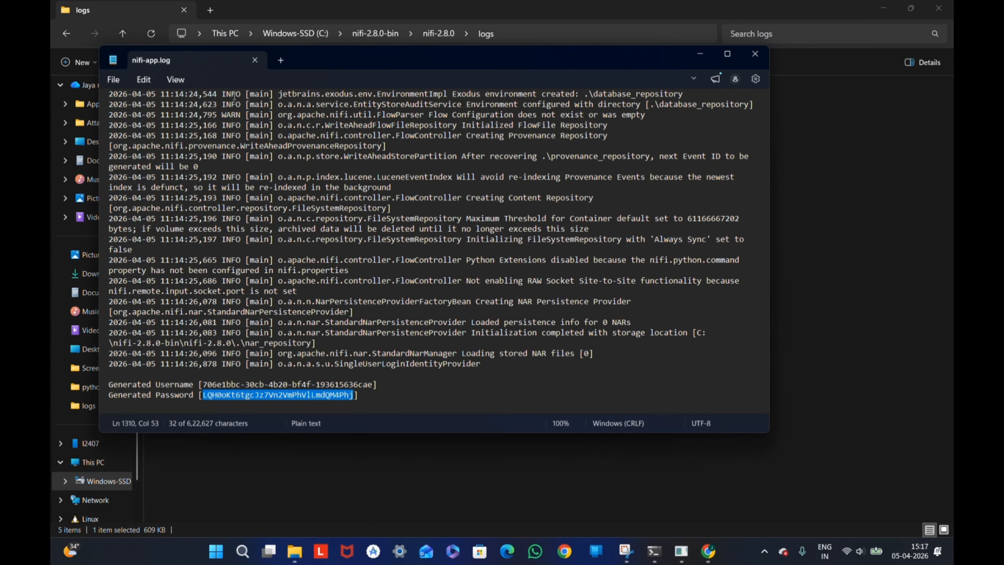
click(451, 383)
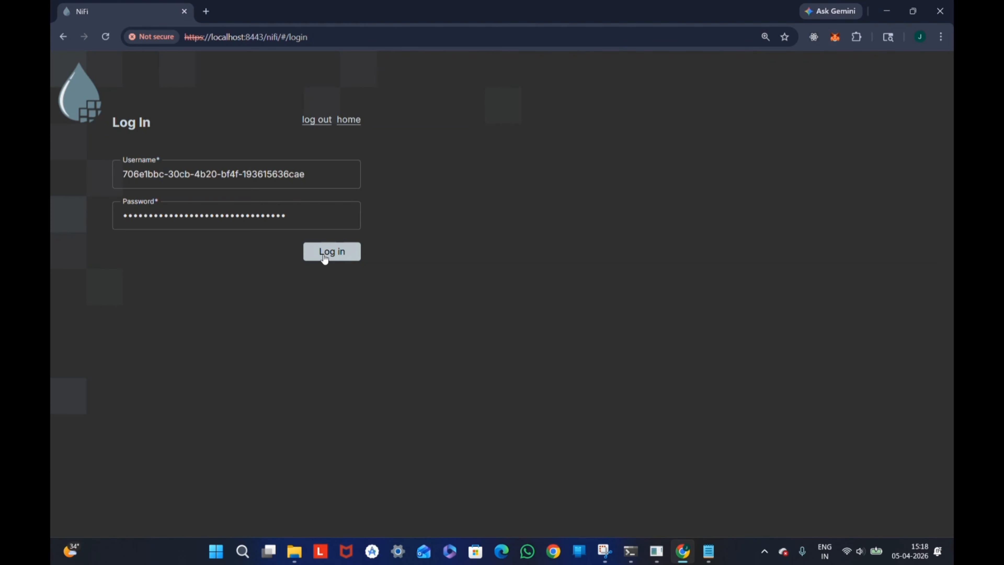
Submit the NiFi login form with the generated username and password
click(323, 255)
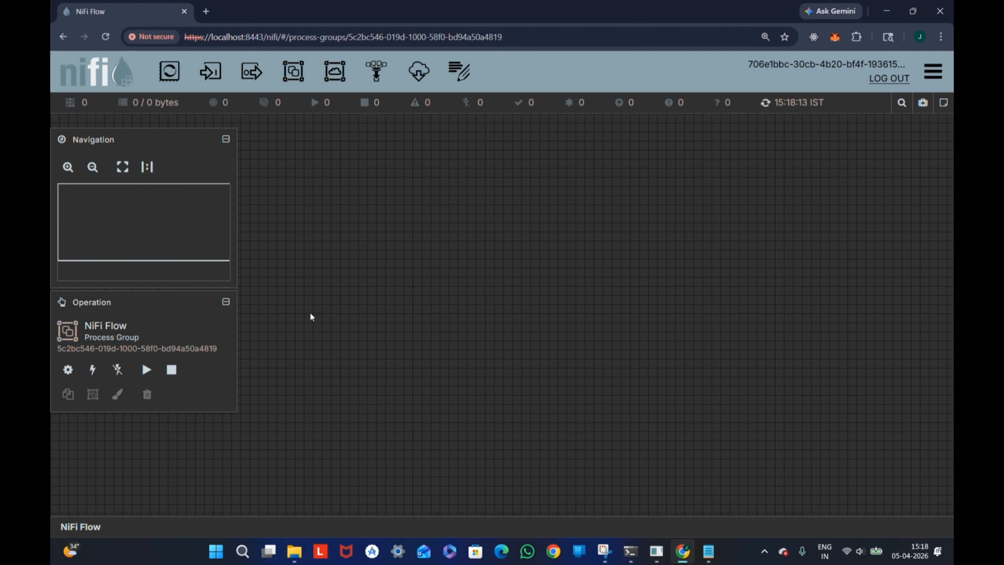
click(434, 15)
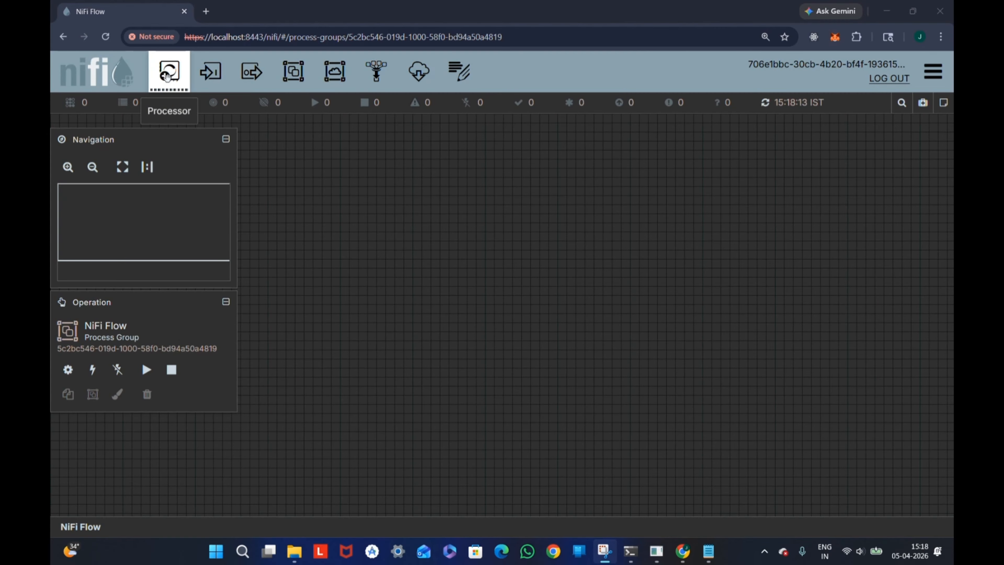
Add a GetFile processor to the empty canvas, filtering the processor types by "getfi"
drag(170, 72, 340, 174)
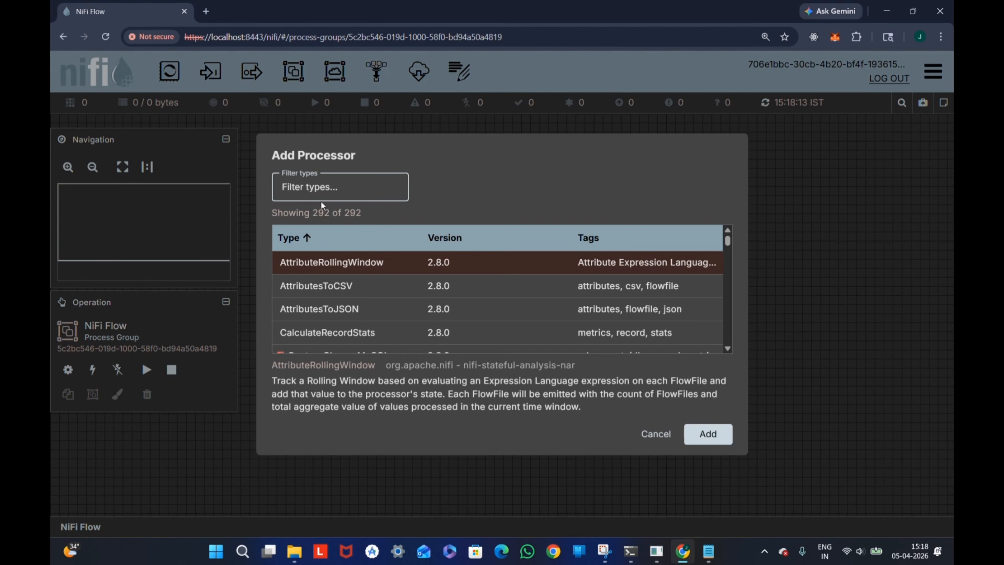
text(getfi)
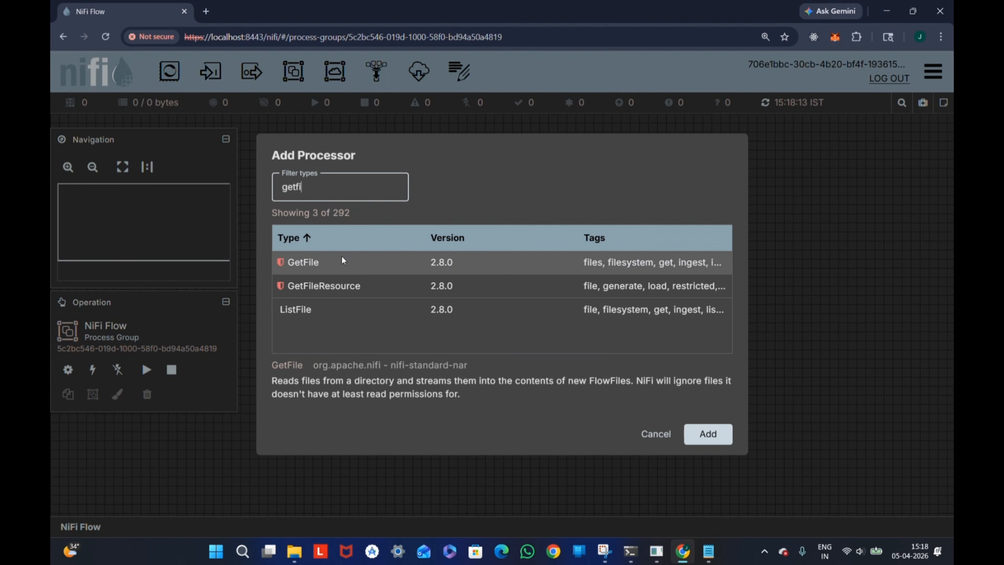
click(347, 263)
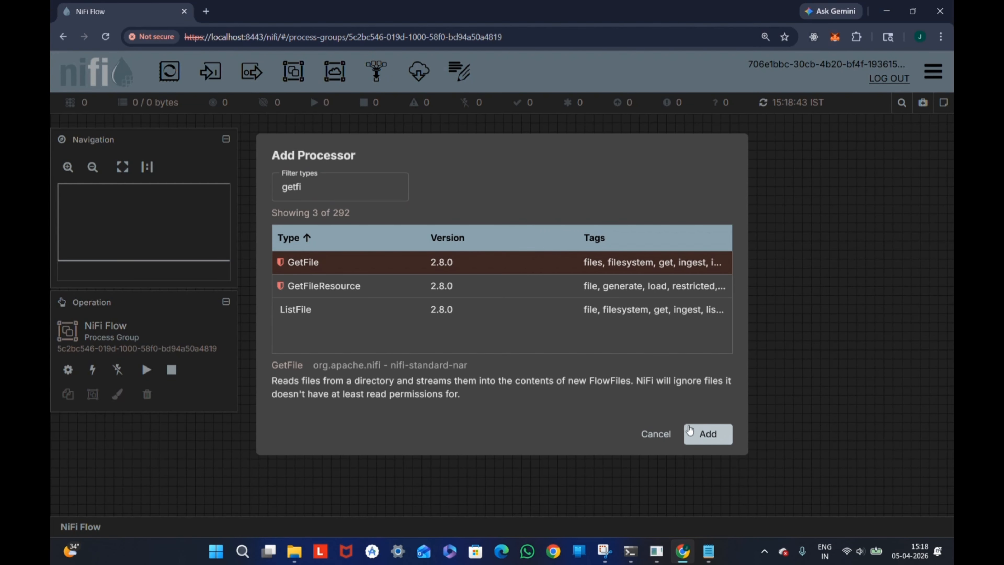
click(708, 433)
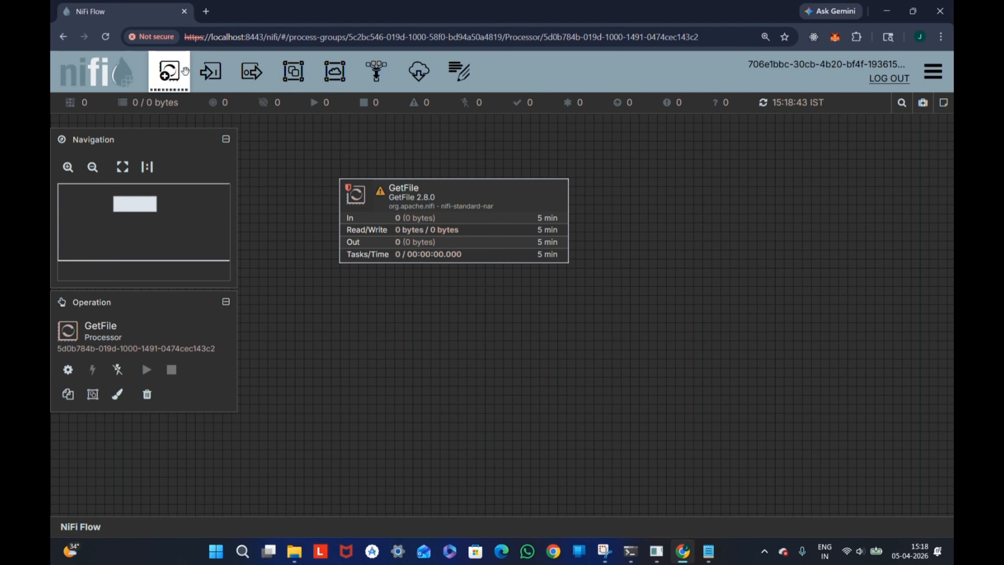
Add a PutFile processor beside the GetFile processor, filtering the processor types by "putfile"
drag(185, 70, 772, 217)
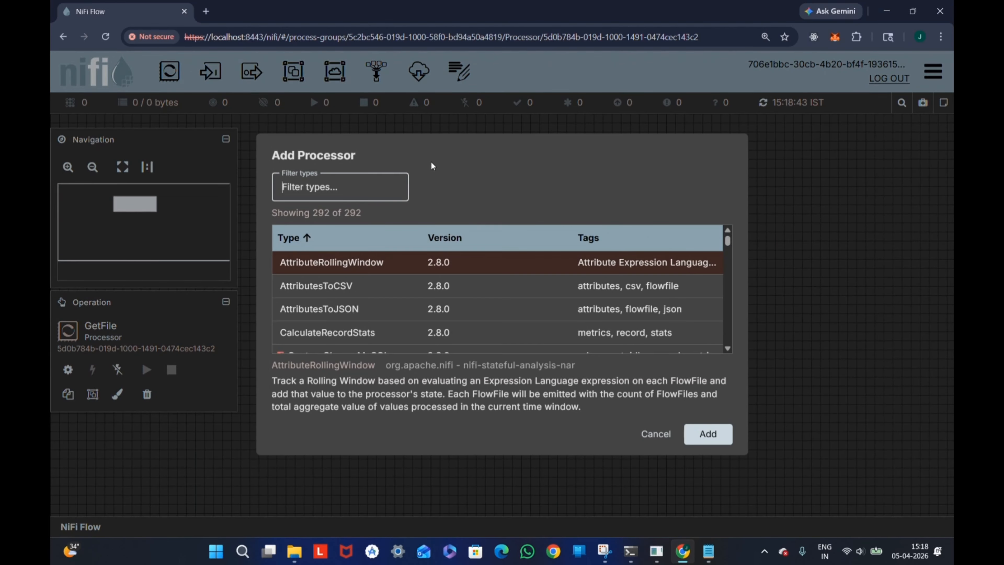
text(putfil)
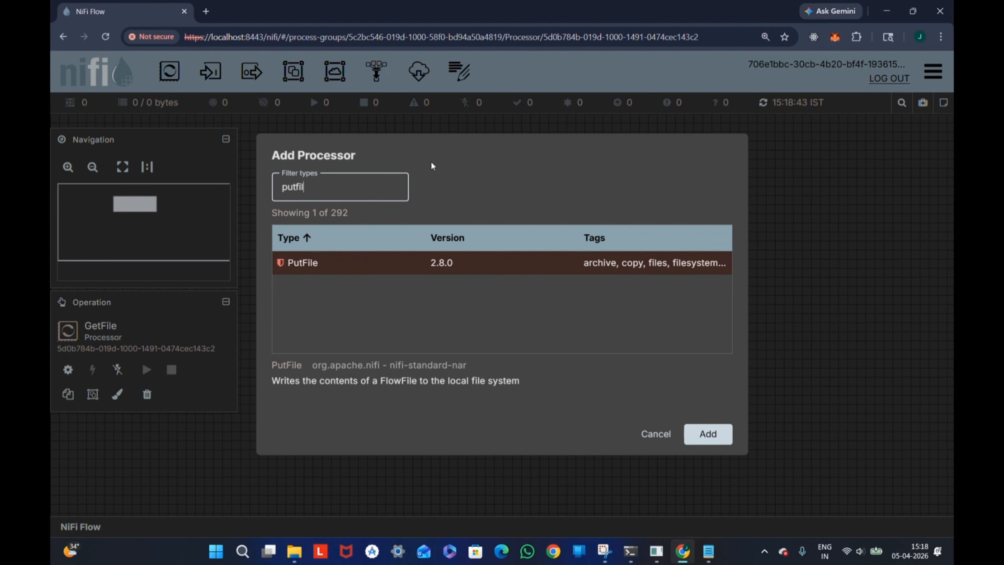
text(e)
click(471, 269)
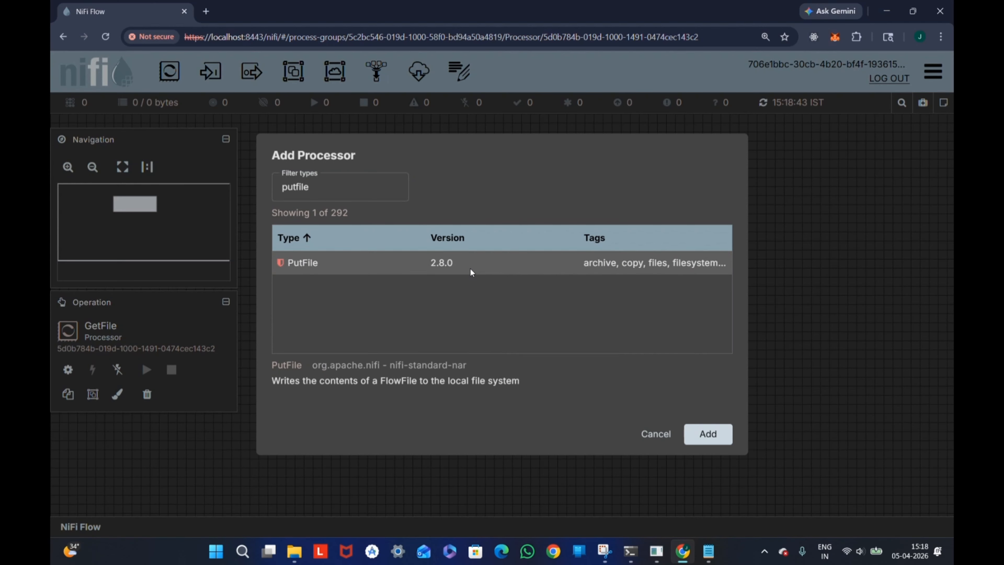
click(714, 432)
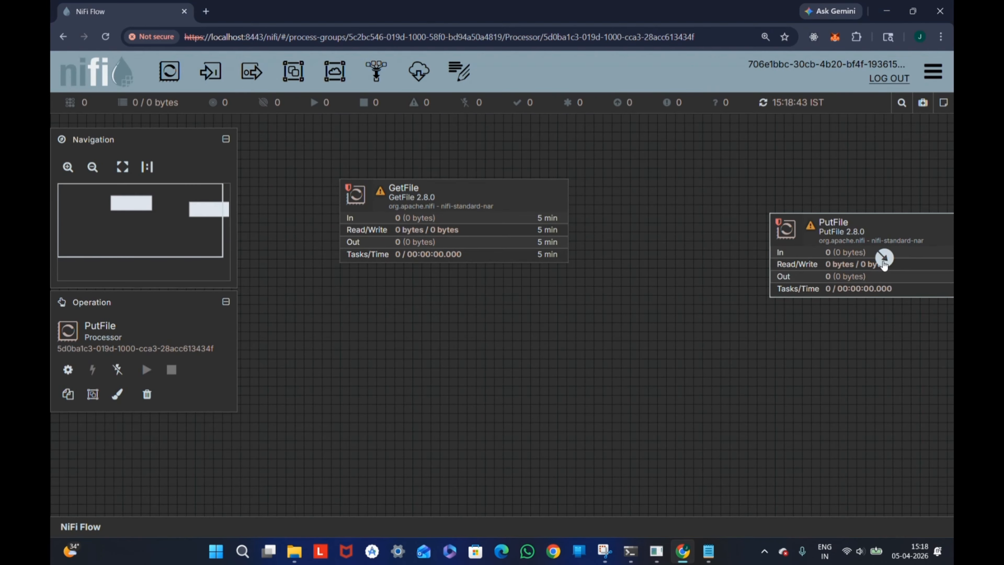
Arrange the GetFile and PutFile processors side by side on the canvas with a gap between them
drag(775, 222, 631, 193)
click(454, 224)
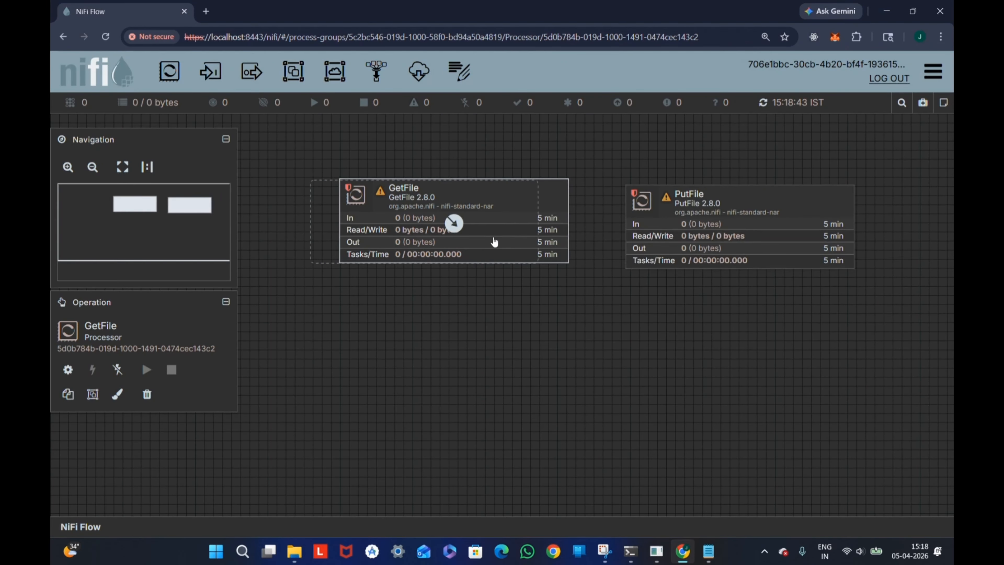
drag(495, 242, 476, 241)
drag(740, 229, 714, 219)
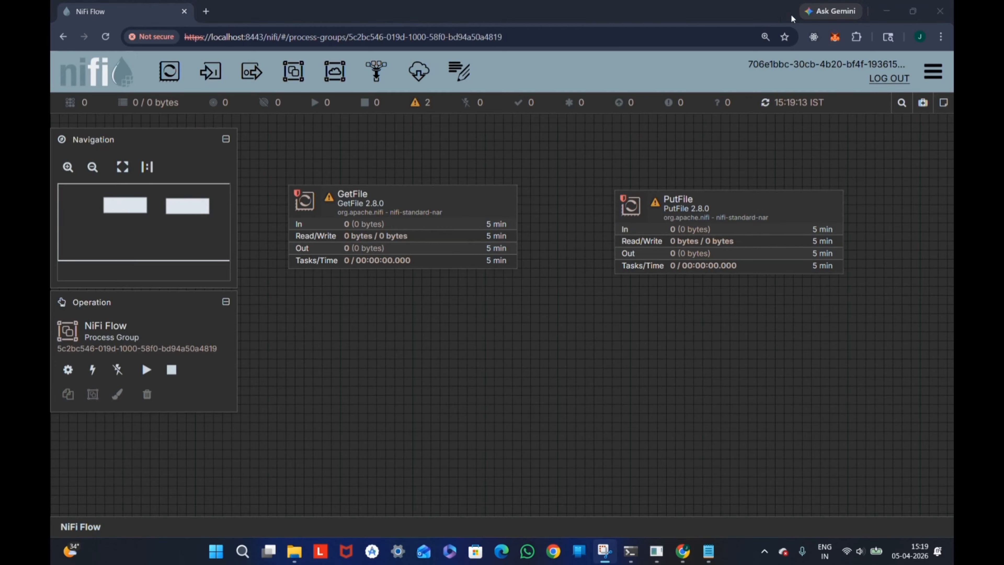
Minimize the open windows and create a desktop folder named getfileFolder
click(886, 11)
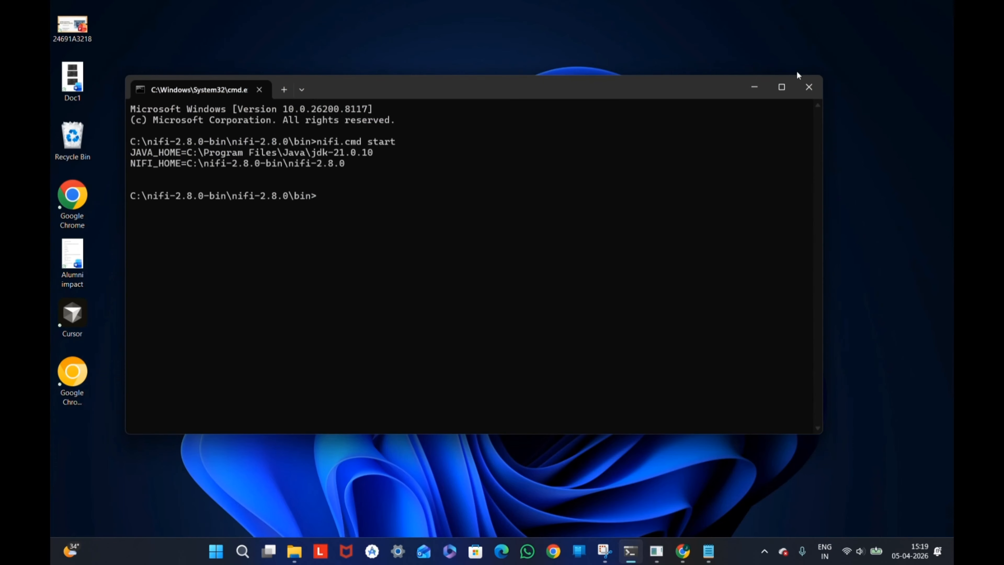
click(754, 87)
click(117, 71)
right_click(116, 71)
mouse_move(178, 141)
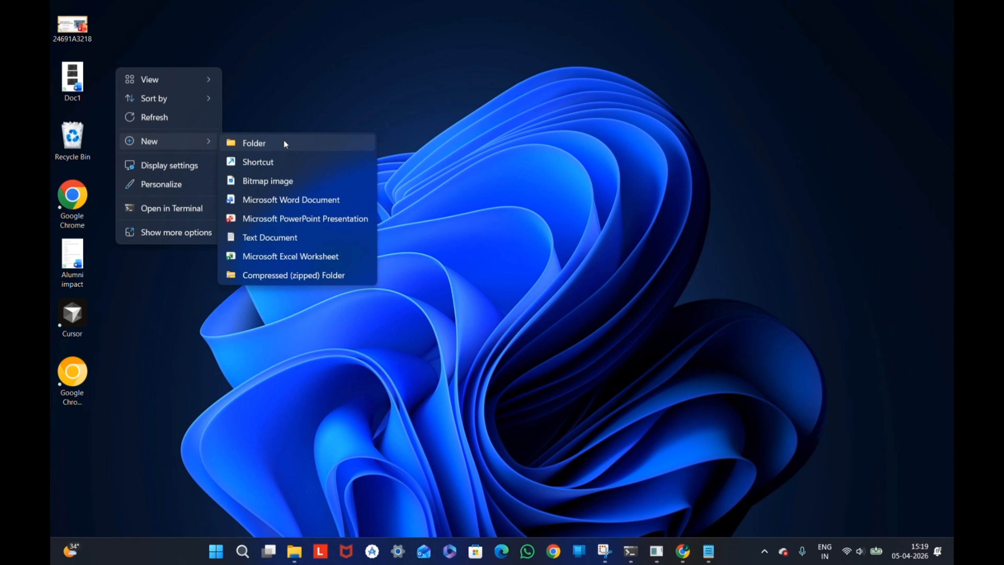
click(285, 142)
text(getfi)
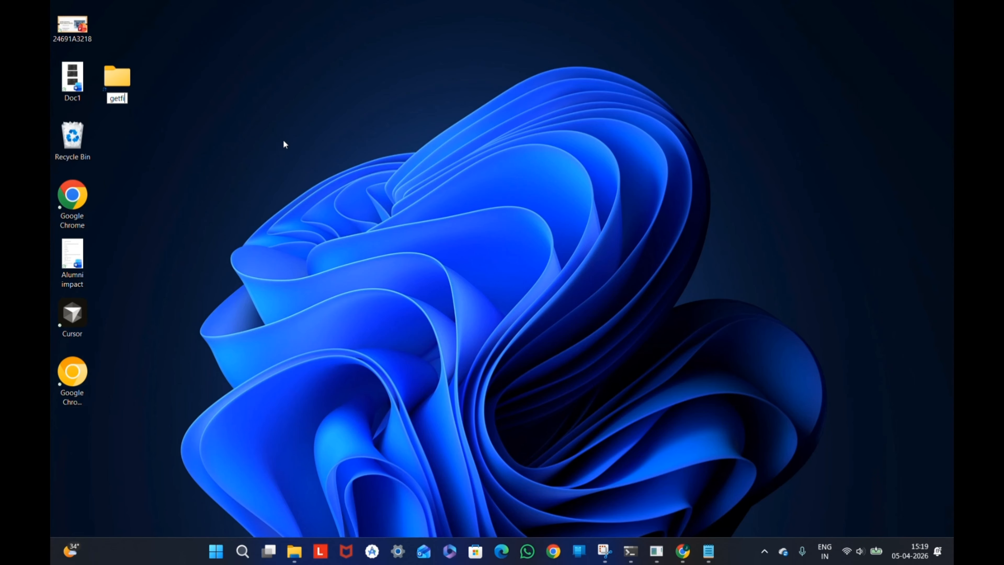
text(leFolder)
key(Return)
Create a second desktop folder named putfileFolder
right_click(133, 149)
mouse_move(181, 234)
click(307, 229)
text(PutfileFolder)
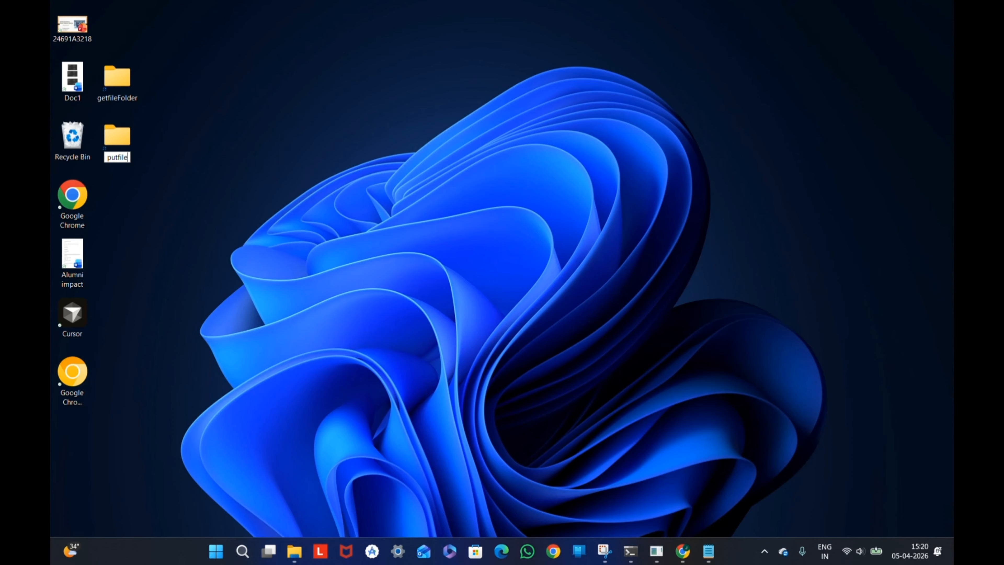
key(Return)
Move the Doc1 document from the desktop into getfileFolder and check the contents of both new folders
drag(73, 78, 124, 83)
double_click(125, 81)
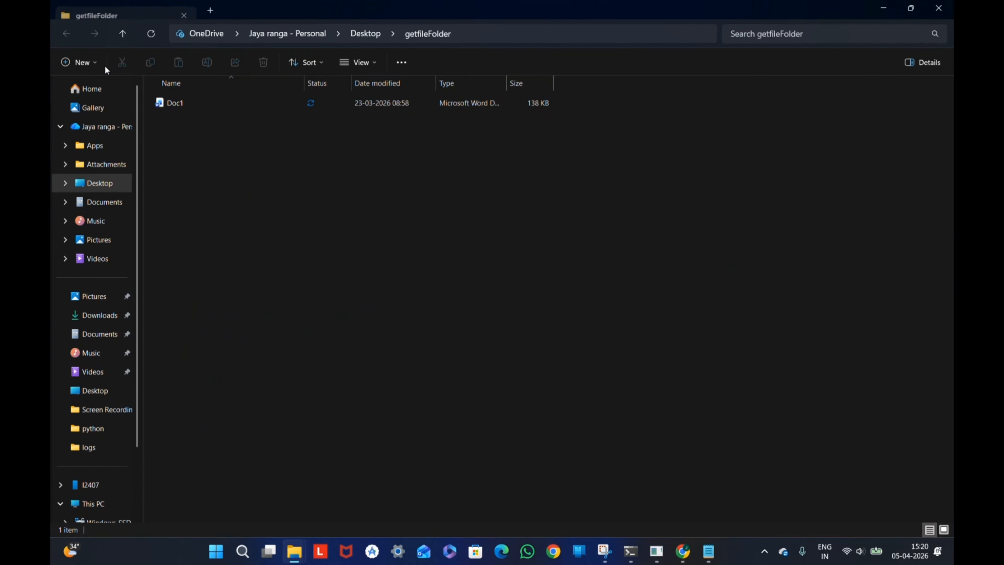
click(939, 8)
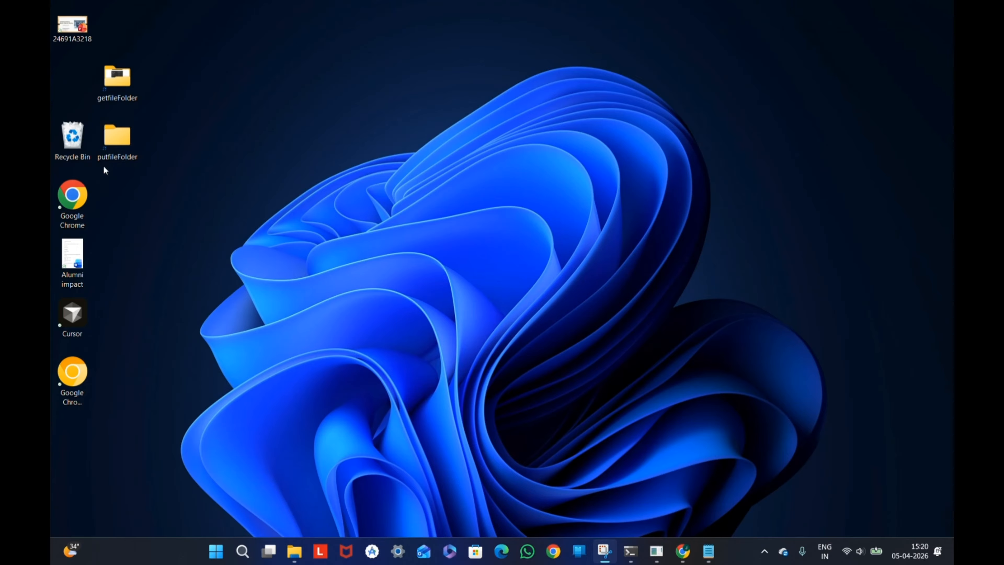
double_click(120, 135)
click(939, 8)
Switch back to the NiFi flow in Chrome and set the GetFile processor's Run Schedule to 1 sec in its configuration
click(683, 551)
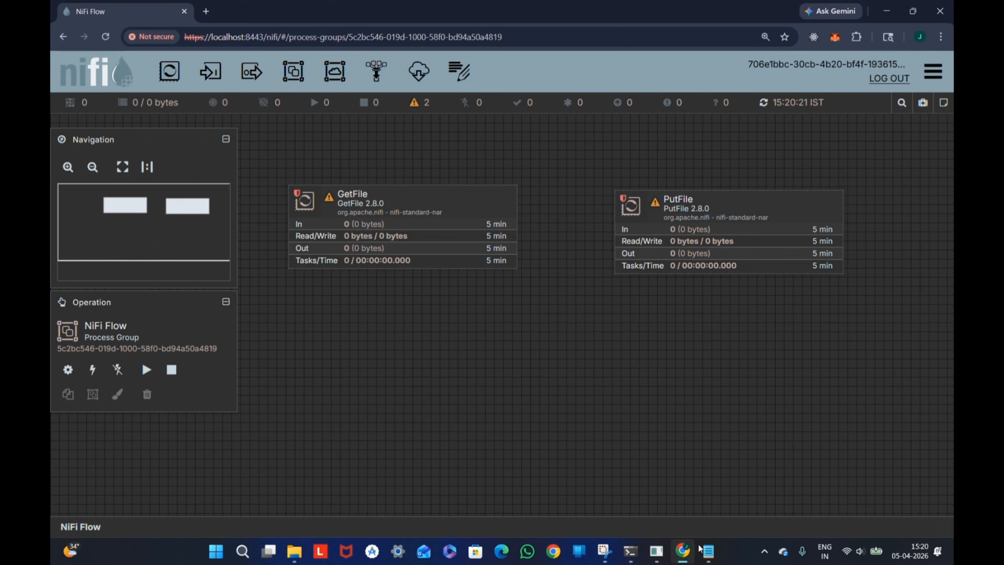
right_click(336, 206)
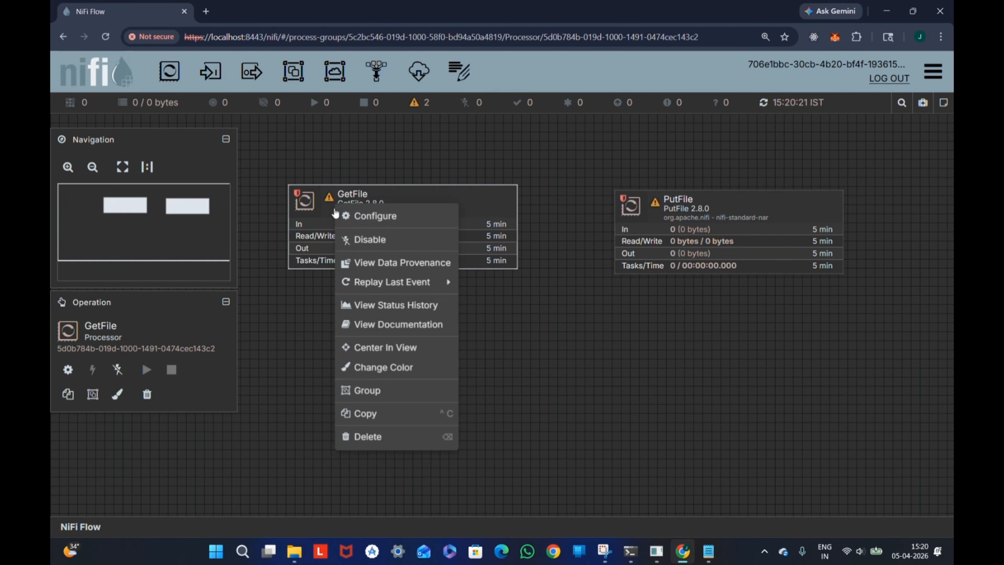
click(367, 223)
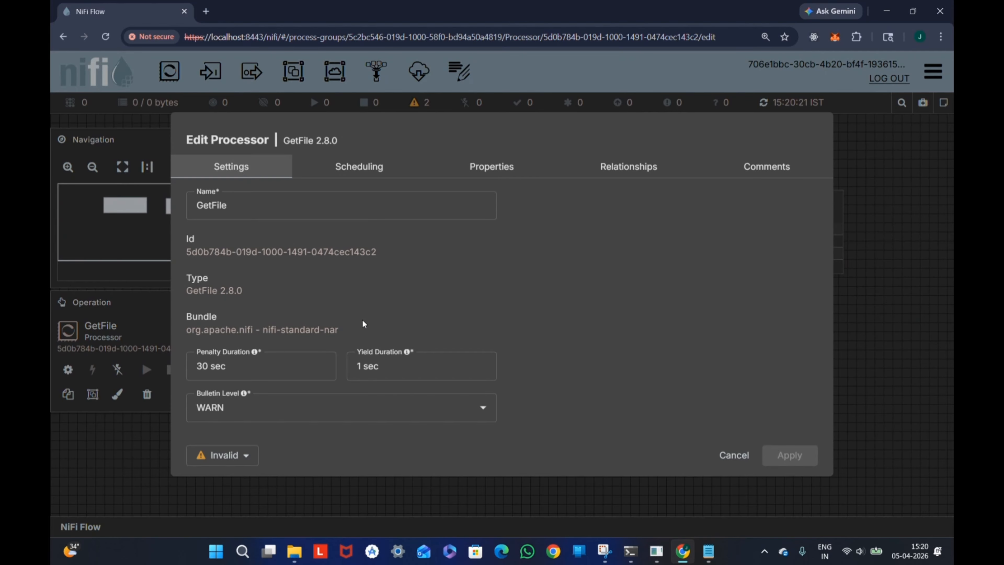
click(375, 168)
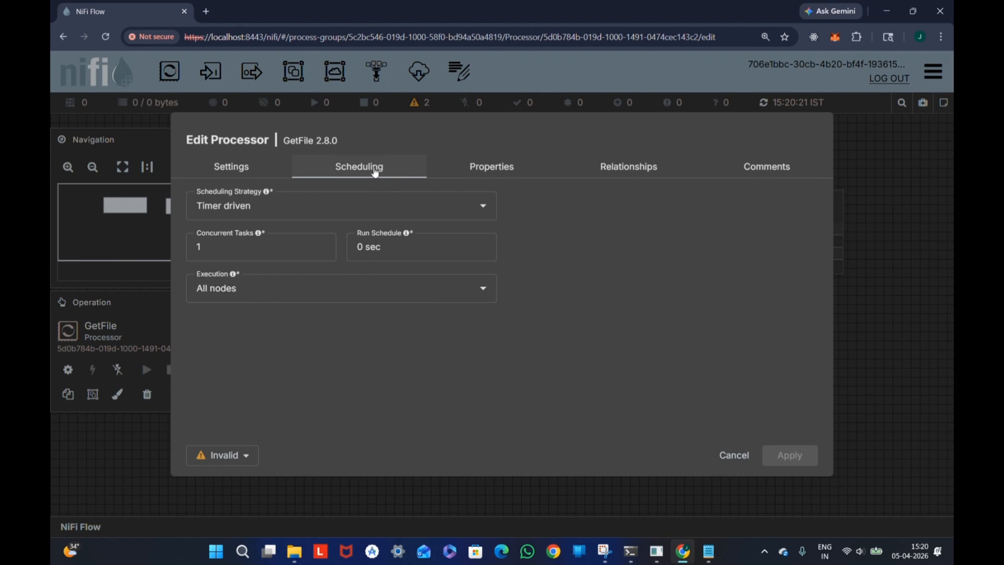
click(364, 246)
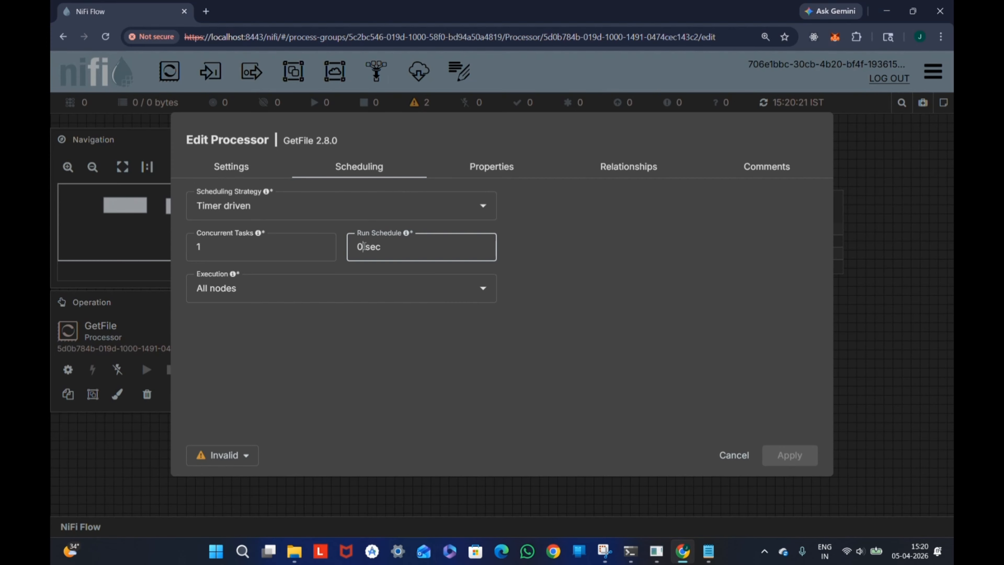
key(BackSpace)
text(1)
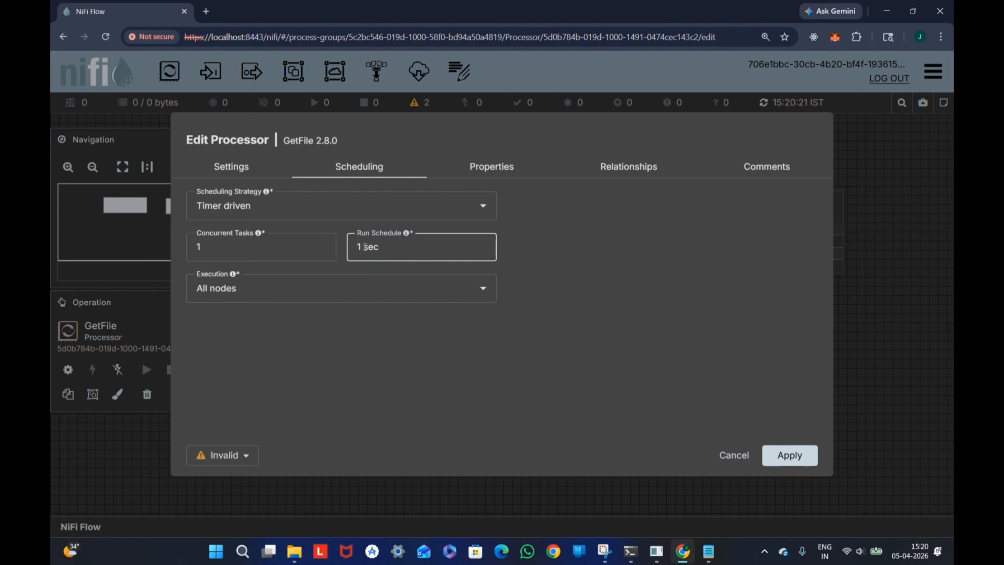
Copy the path of the desktop getfileFolder for the GetFile processor's Input Directory property
click(472, 163)
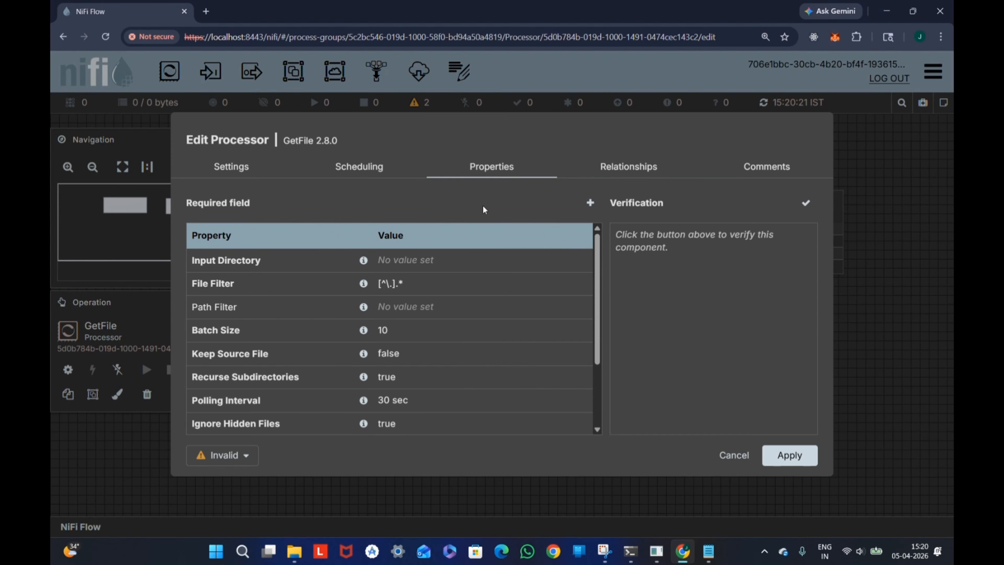
click(405, 259)
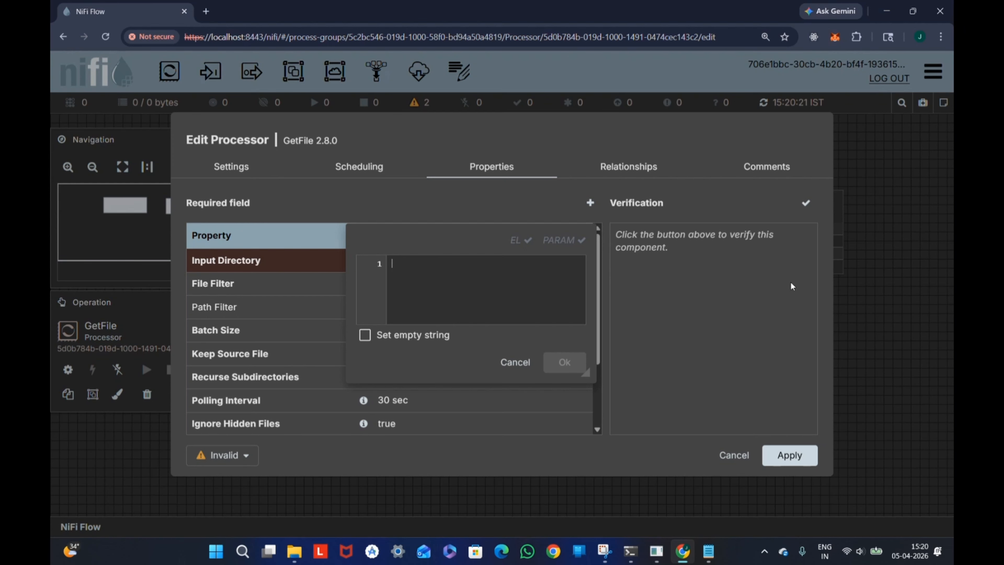
click(887, 11)
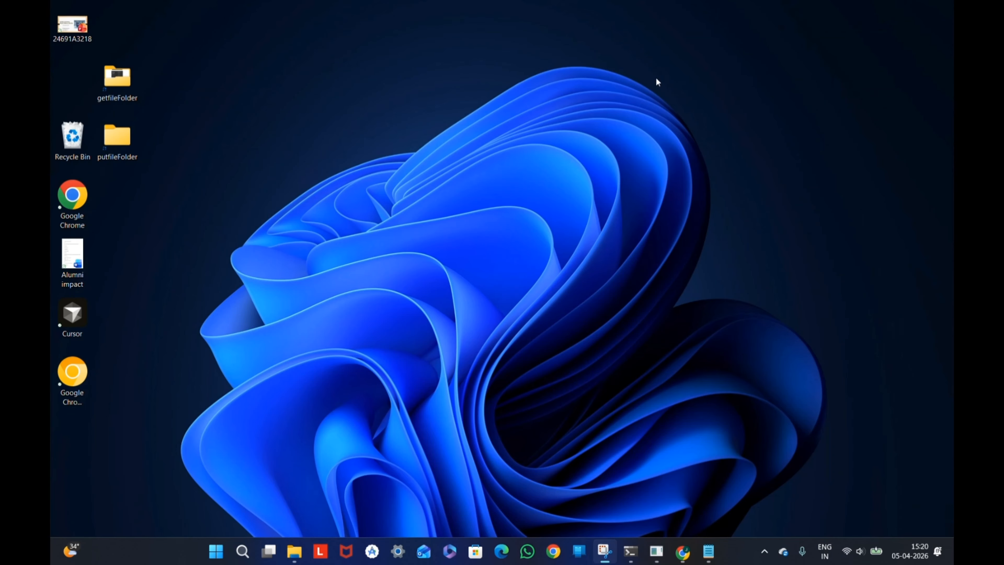
right_click(118, 89)
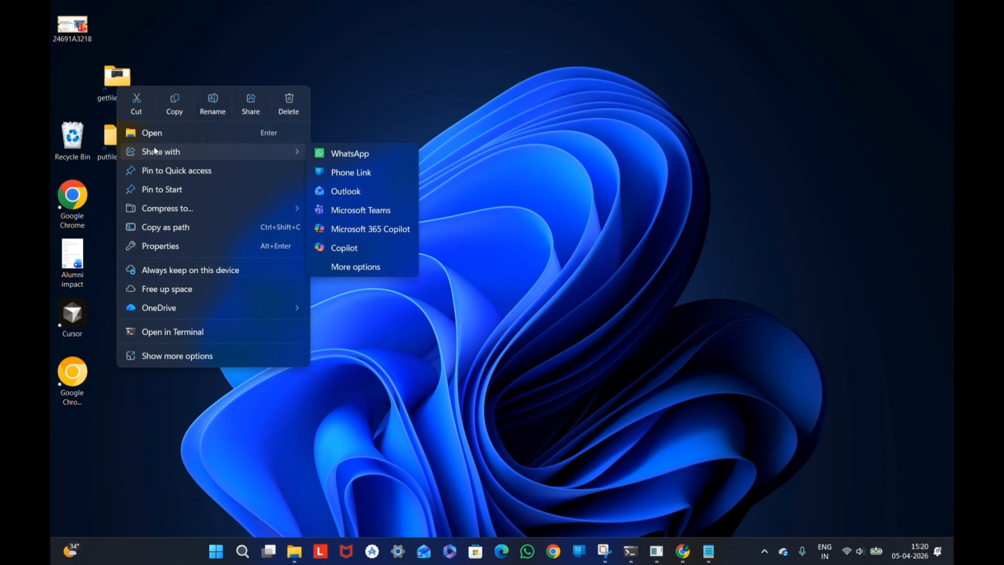
click(233, 228)
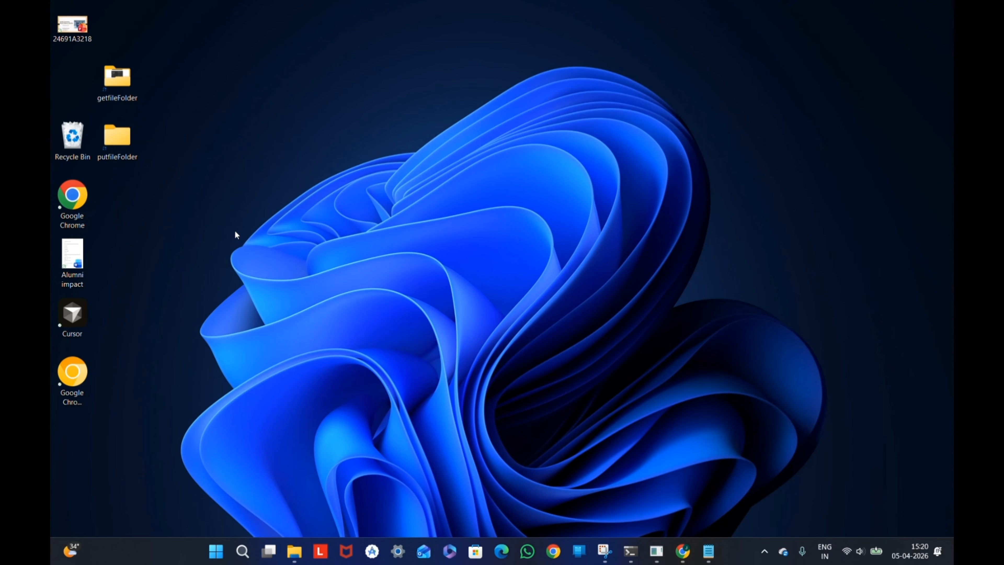
Set GetFile's Input Directory to the copied getfileFolder path without the surrounding quotation marks
key(alt+Tab)
key(ctrl+v)
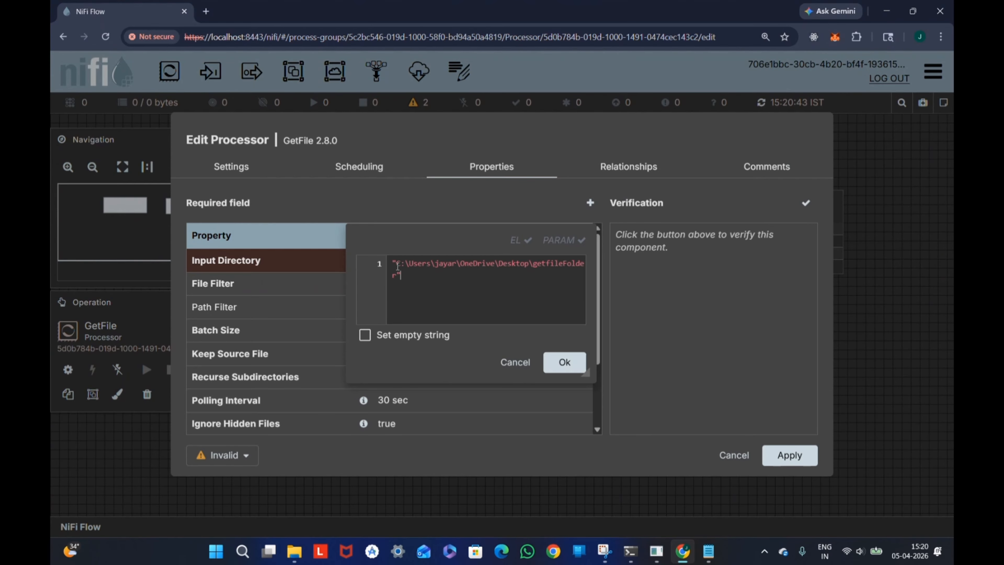
key(BackSpace)
key(Up)
key(BackSpace)
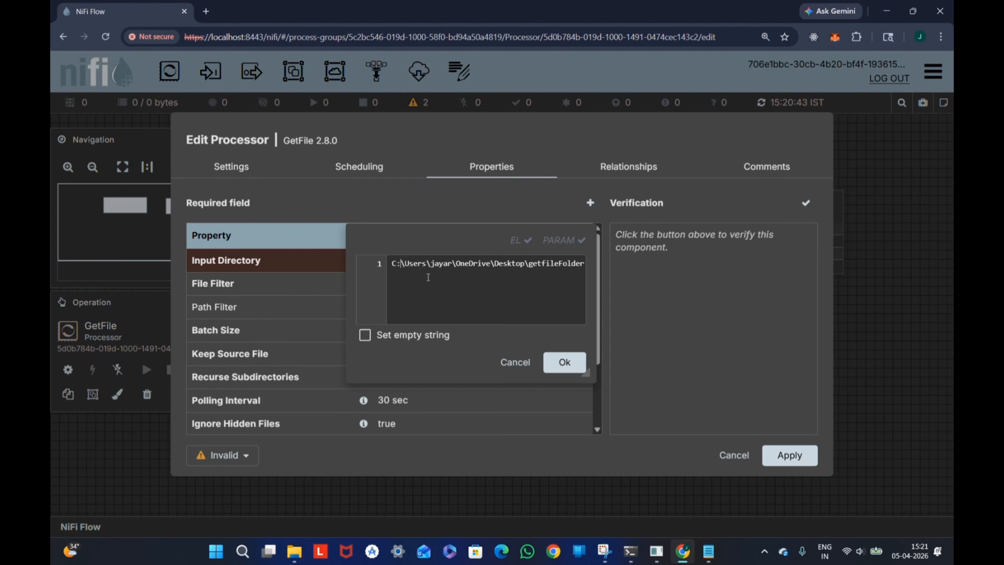
click(561, 361)
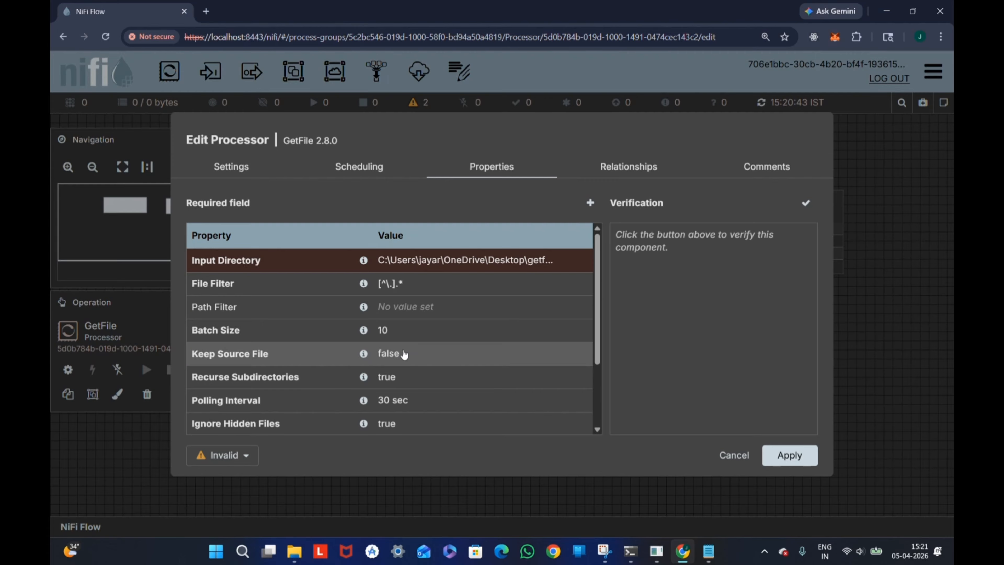
Review the remaining GetFile properties, run the verification and apply the processor's configuration
scroll(410, 354, down, 2)
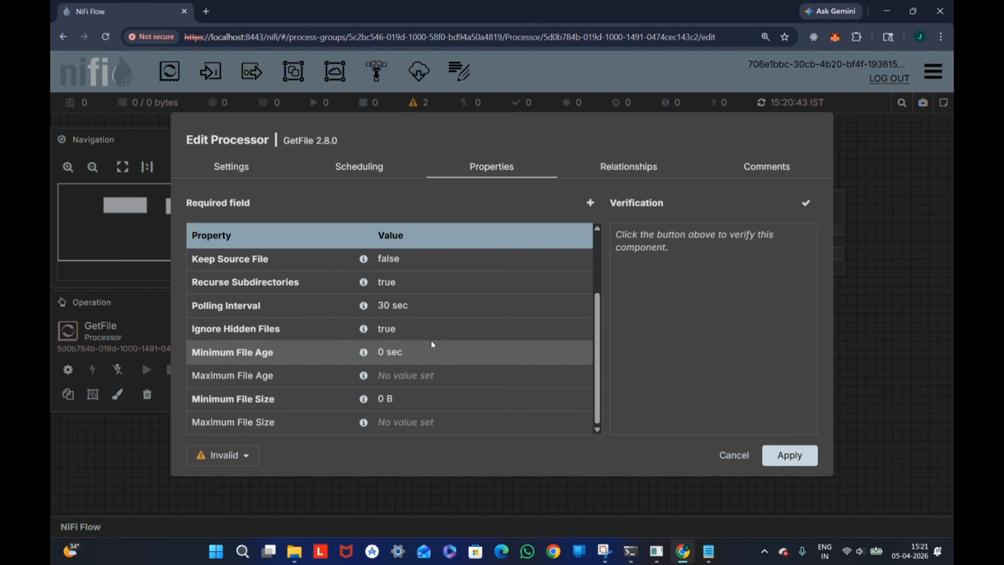
click(807, 203)
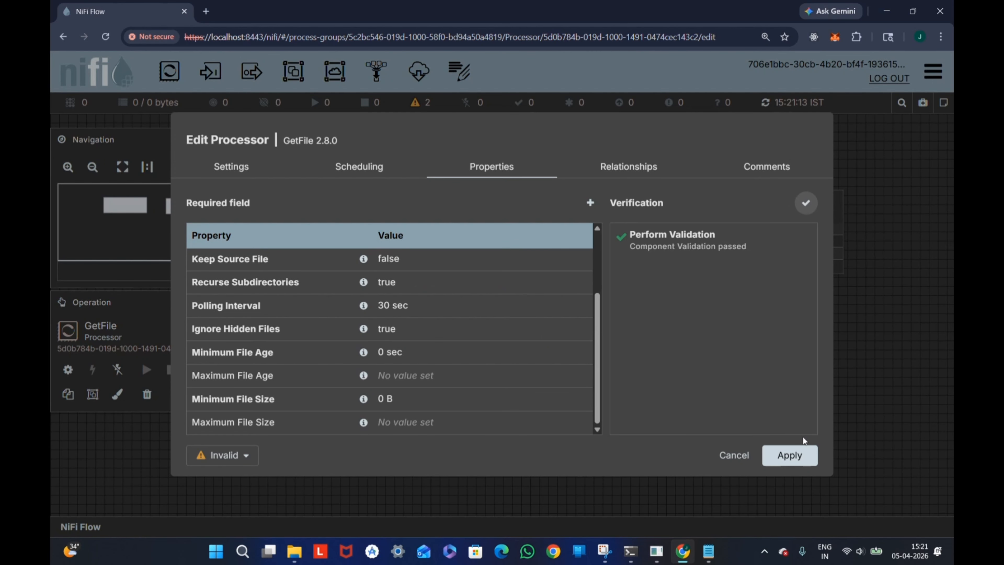
click(786, 455)
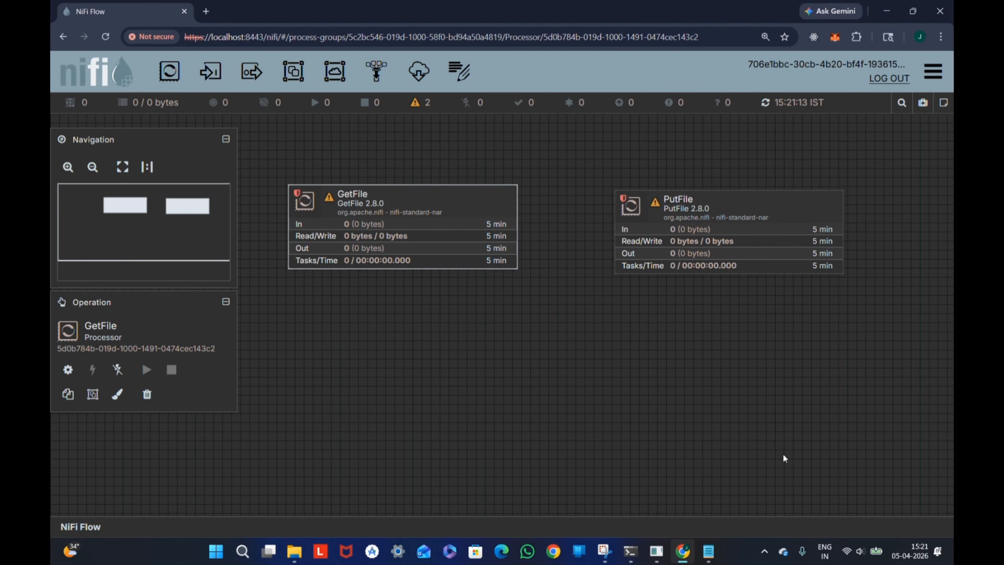
Open the PutFile processor's configuration and copy the path of the desktop putfileFolder
click(728, 231)
right_click(658, 208)
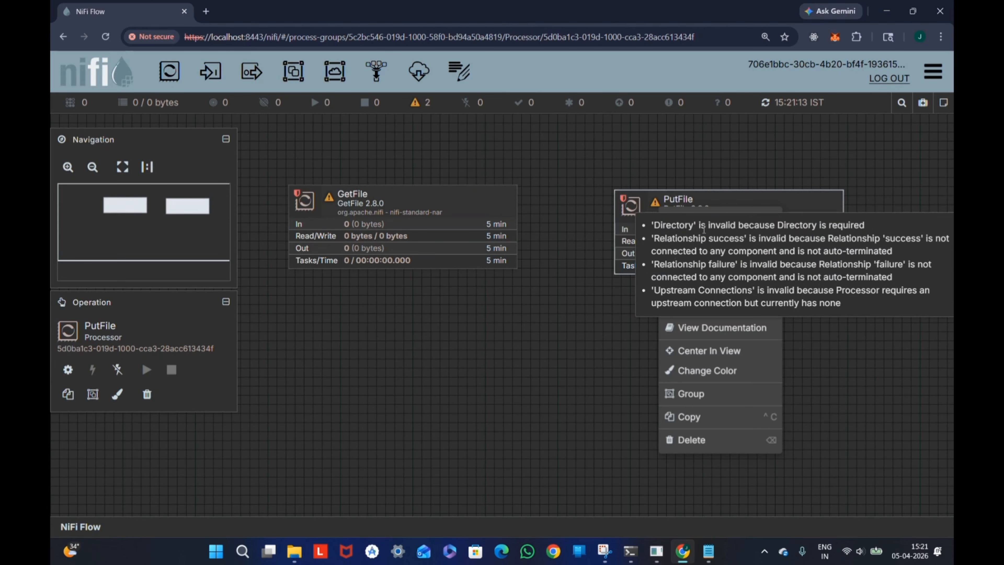
click(699, 219)
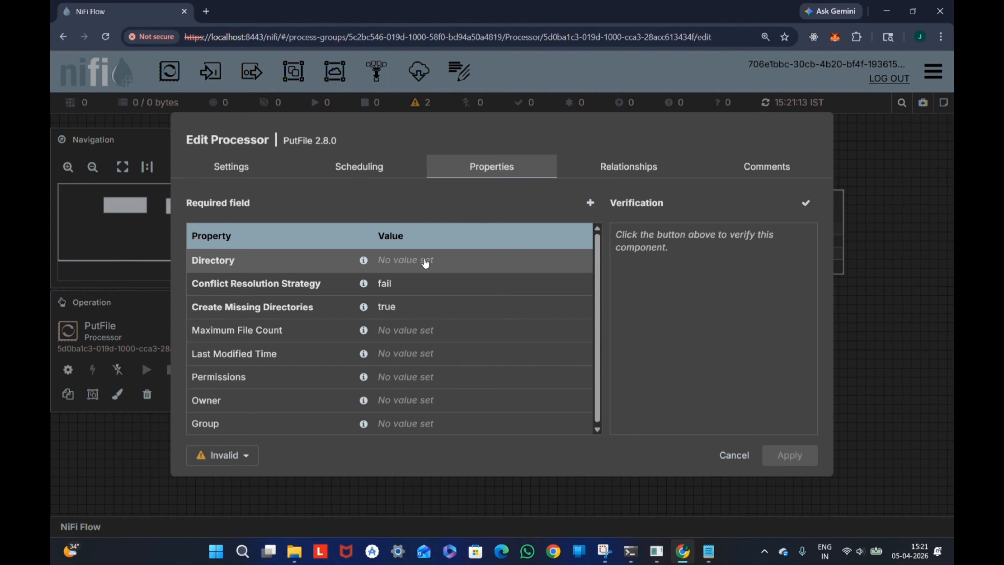
key(super+d)
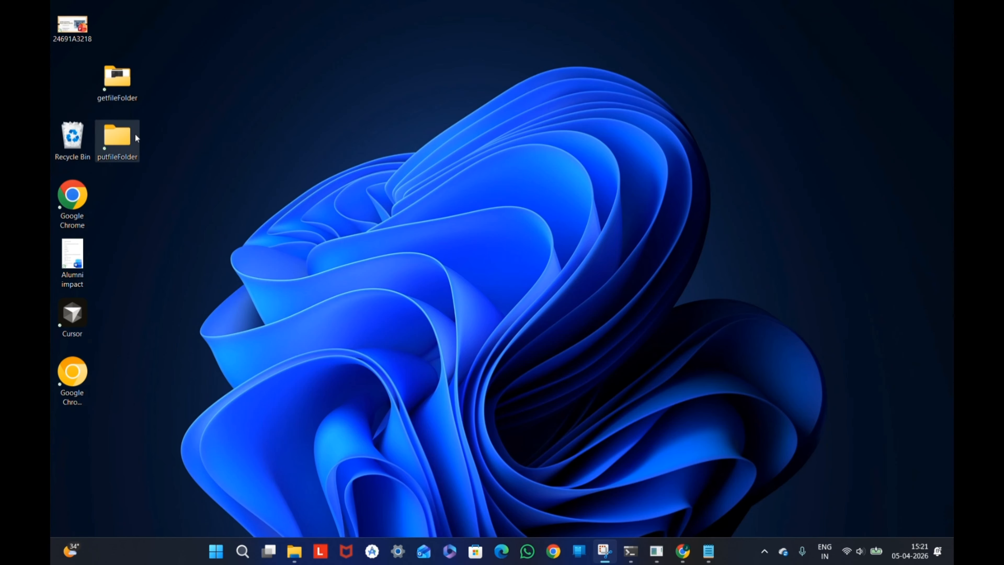
right_click(133, 137)
click(224, 275)
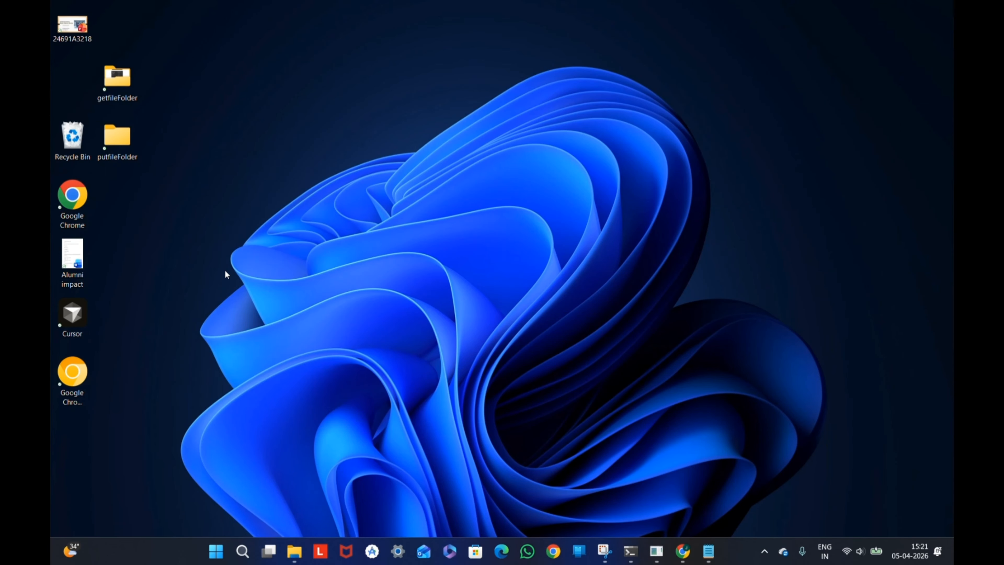
Set PutFile's Directory property to the copied putfileFolder path without quotation marks and verify the properties
click(706, 554)
click(682, 552)
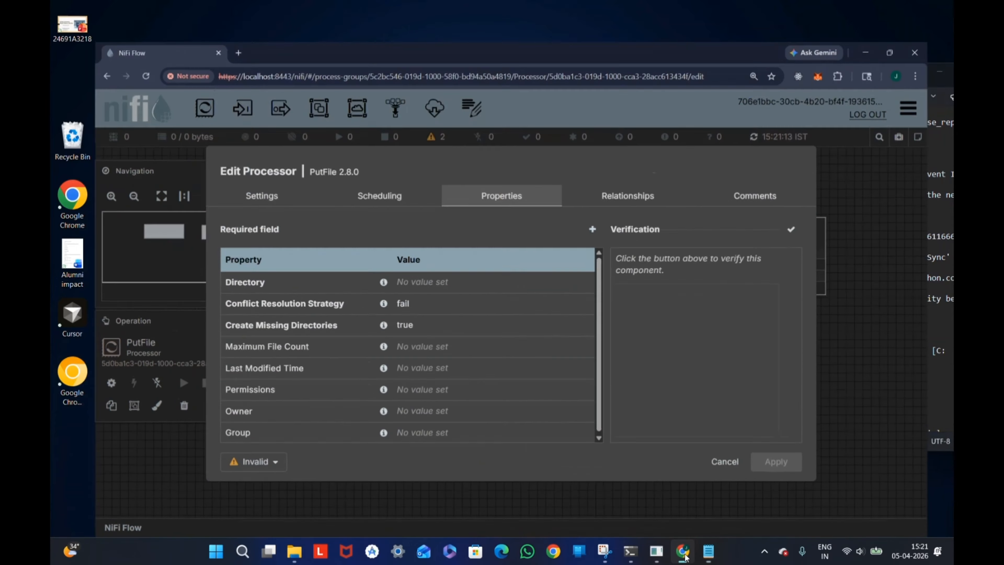
click(422, 261)
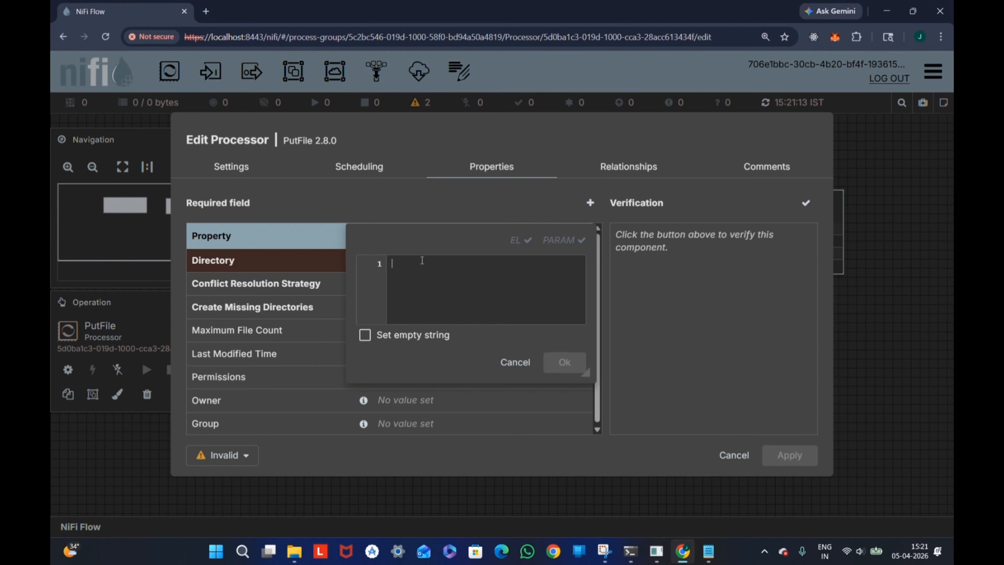
key(ctrl+v)
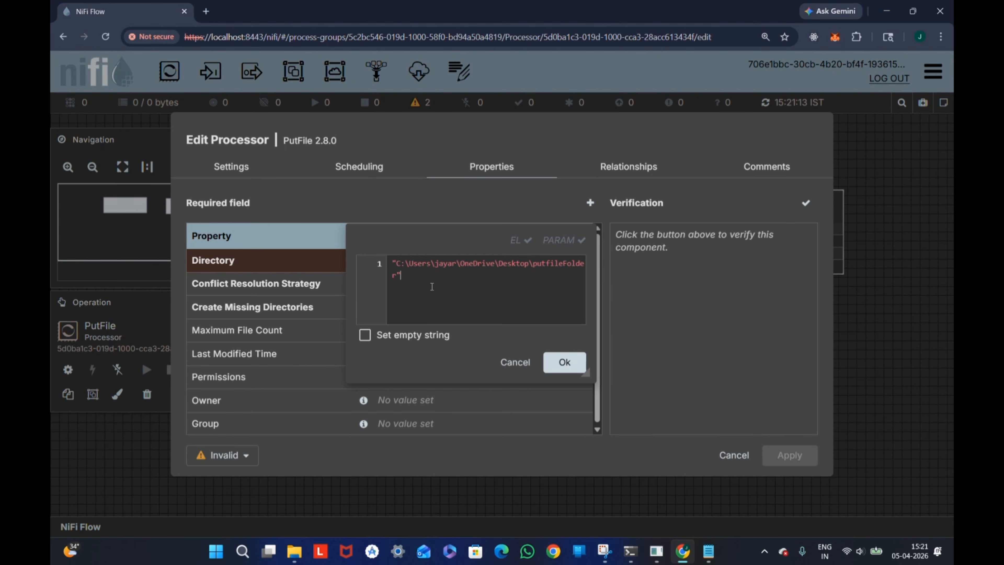
key(BackSpace)
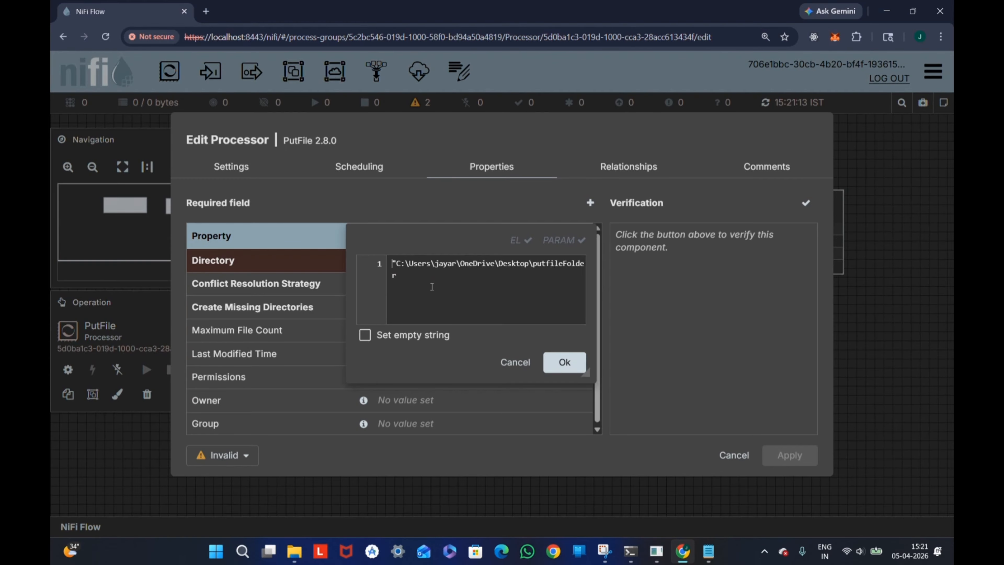
key(Delete)
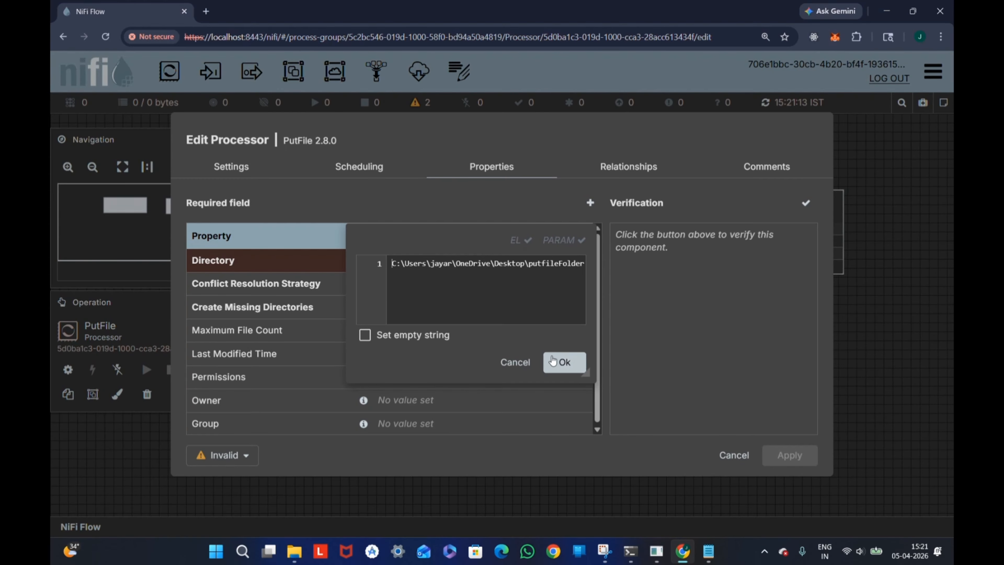
click(561, 360)
click(808, 201)
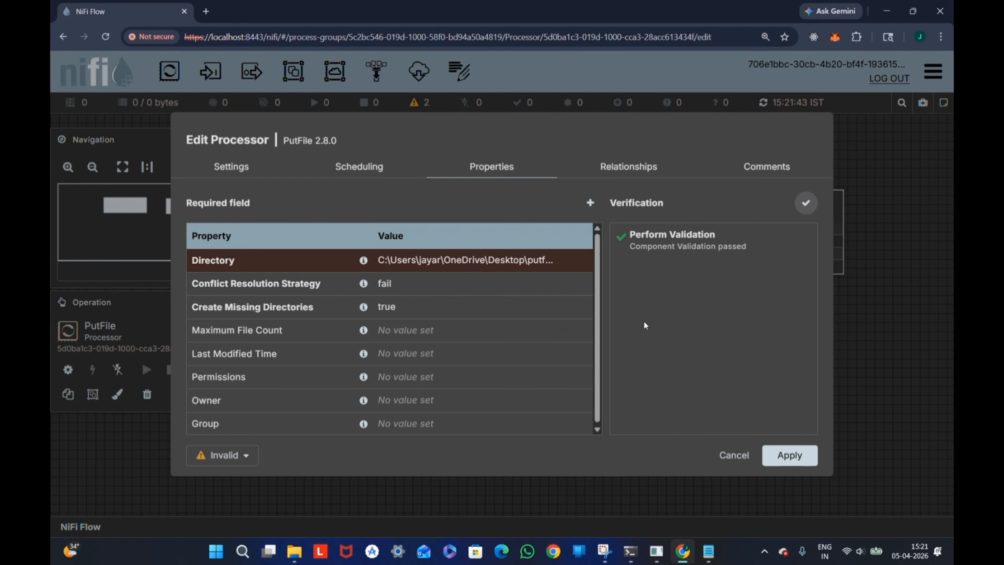
Set the PutFile processor's Run Schedule to 1 sec
click(245, 168)
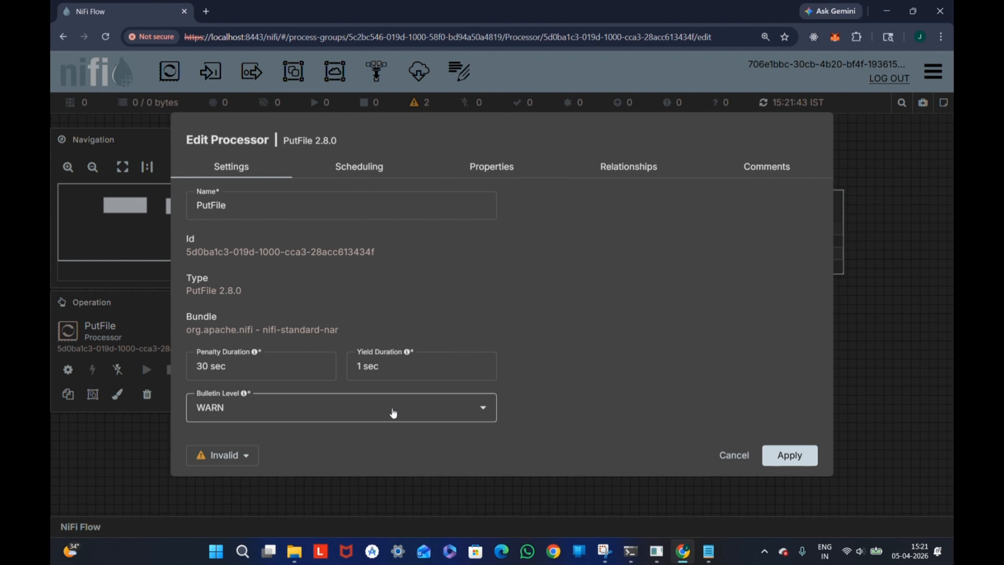
click(342, 174)
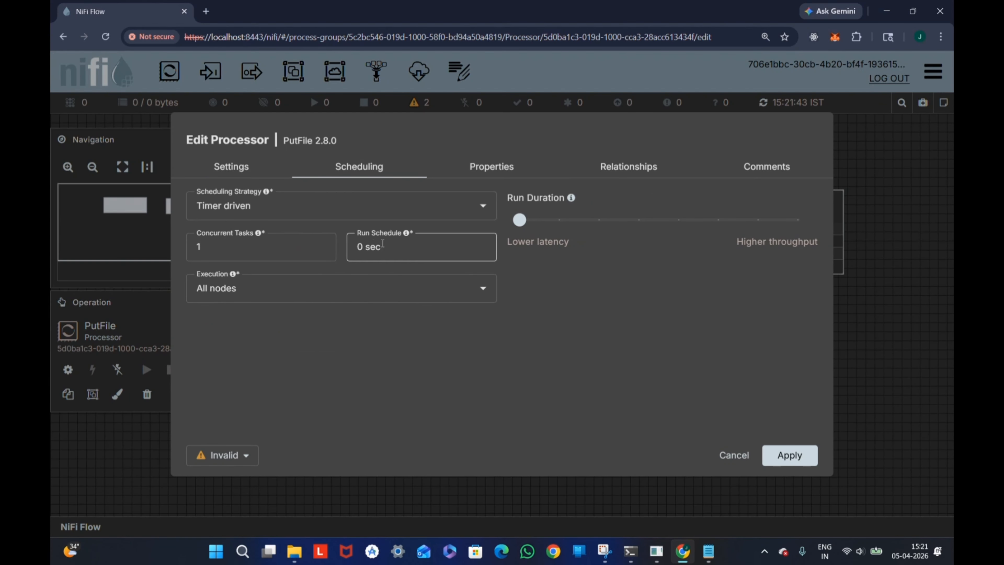
click(363, 246)
key(BackSpace)
text(1)
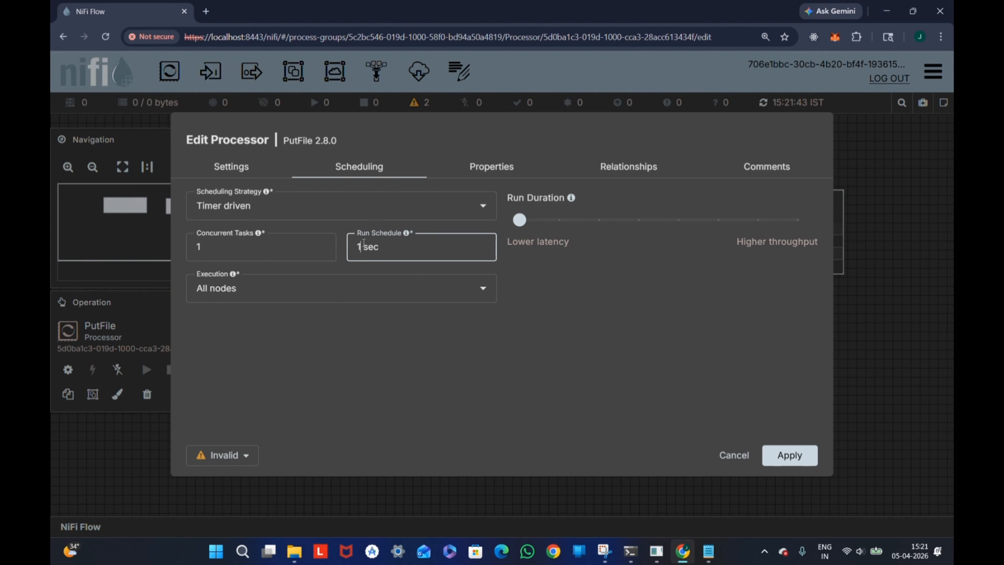
Set PutFile's failure and success relationships to terminate automatically and apply the configuration
click(470, 169)
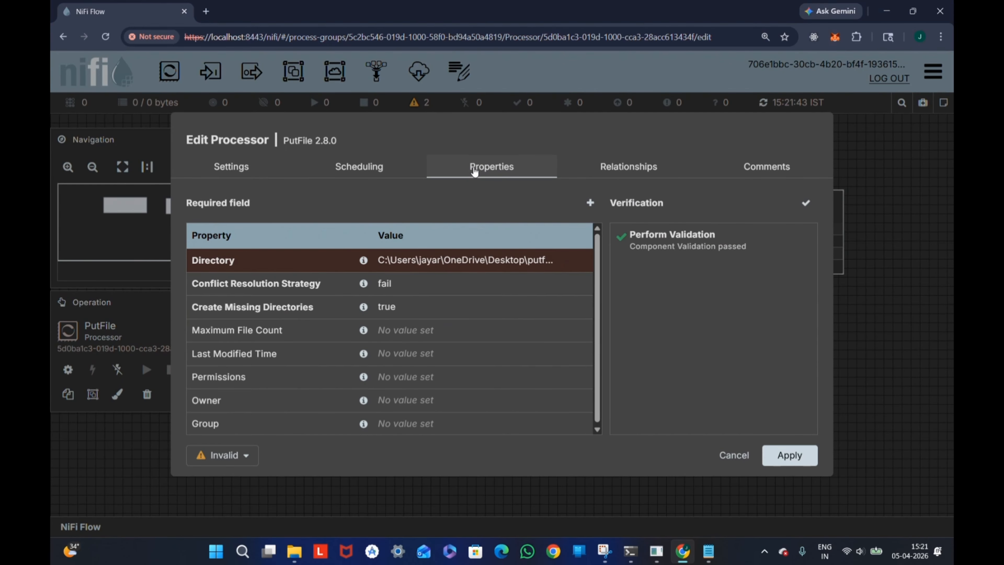
click(629, 169)
click(194, 230)
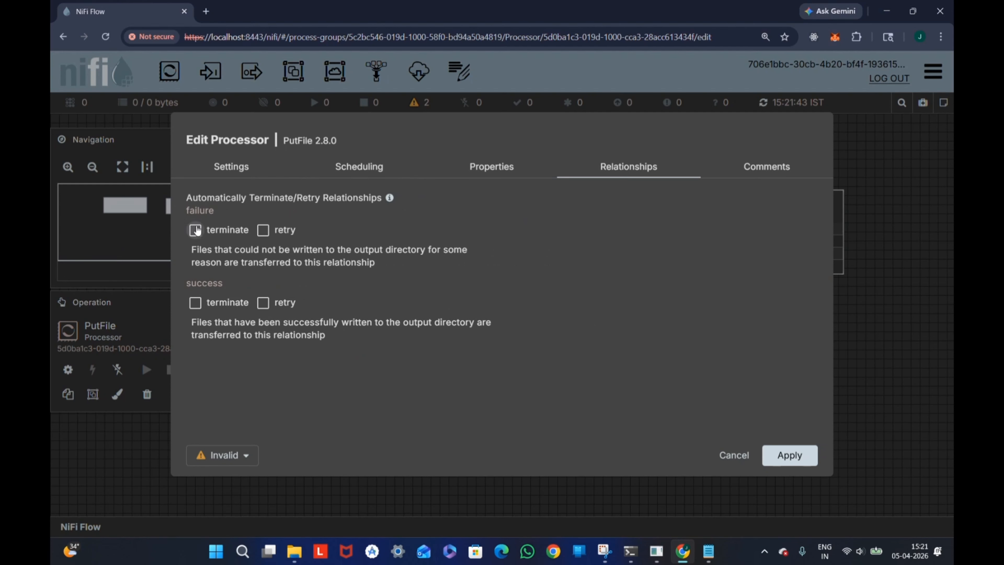
click(194, 305)
click(775, 455)
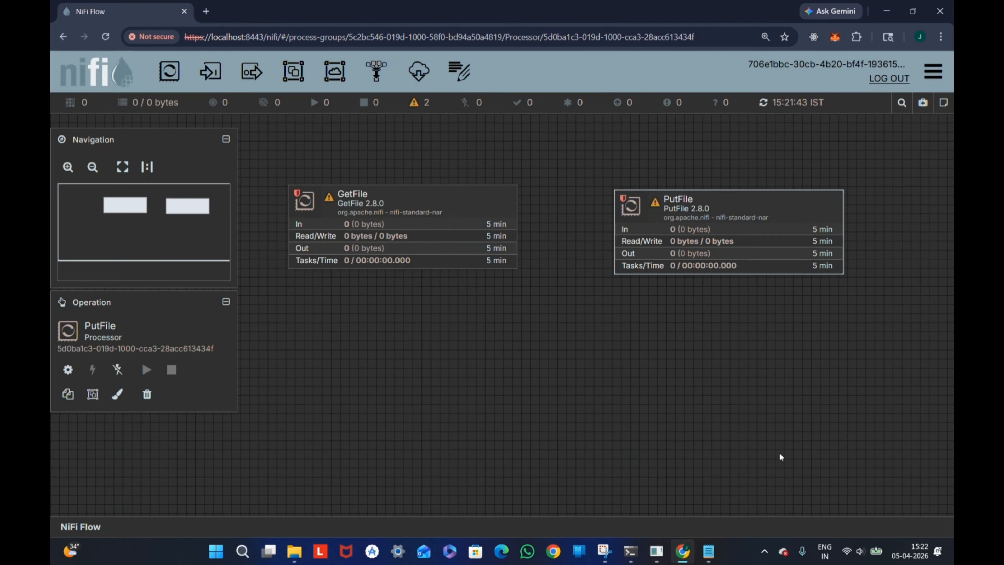
Connect the GetFile processor to the PutFile processor through the success relationship
right_click(328, 197)
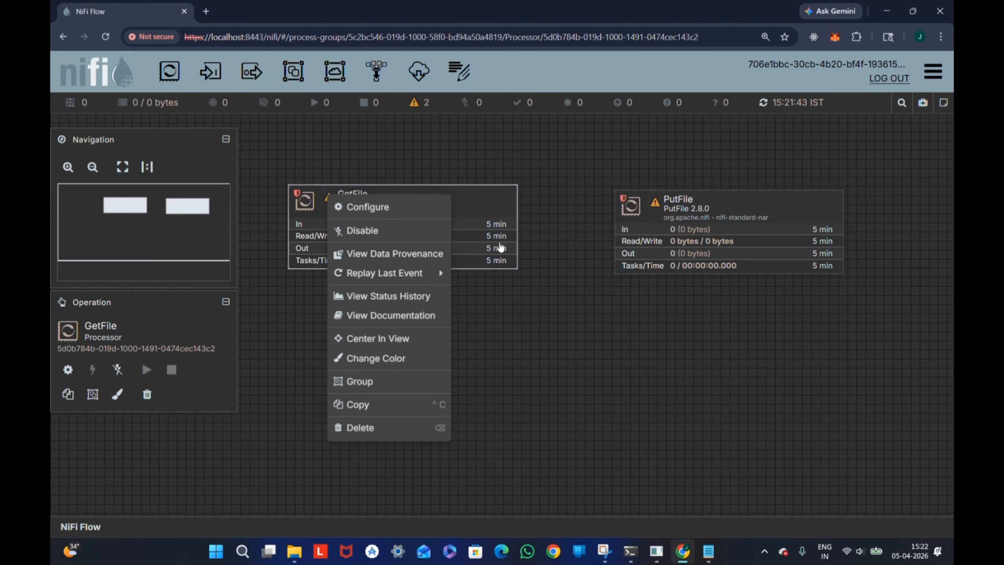
click(518, 277)
drag(403, 230, 687, 223)
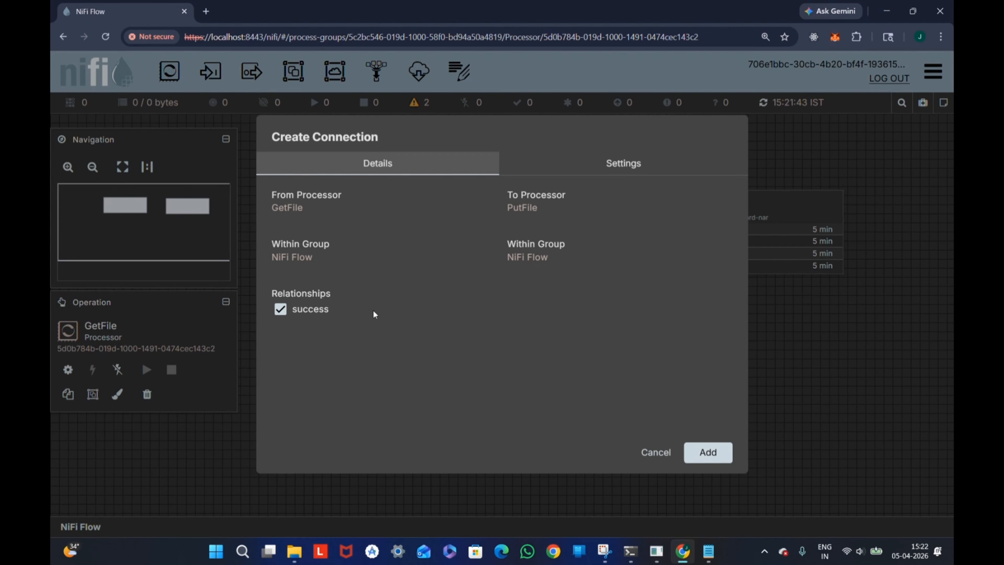
click(697, 451)
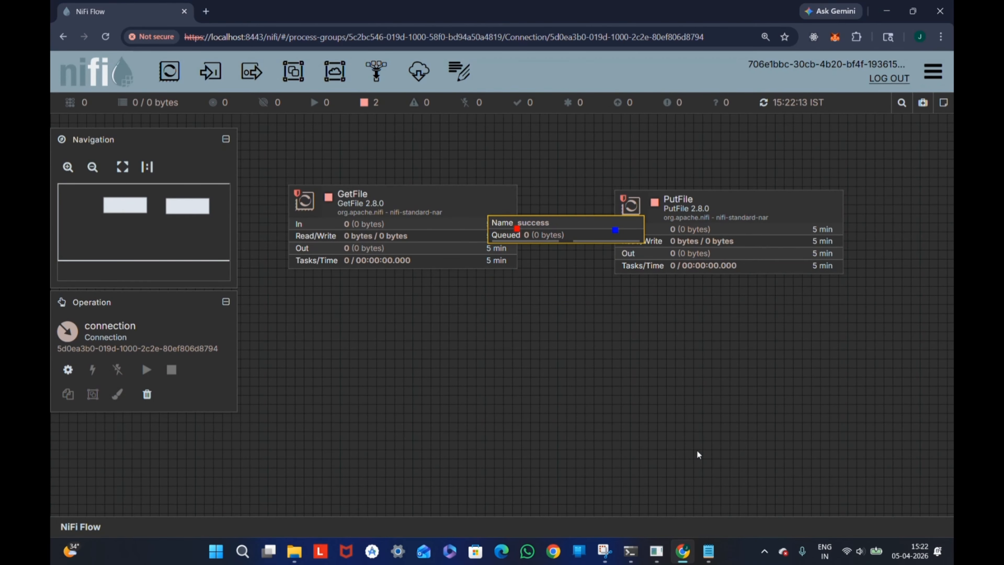
Start the GetFile processor and the PutFile processor
right_click(327, 203)
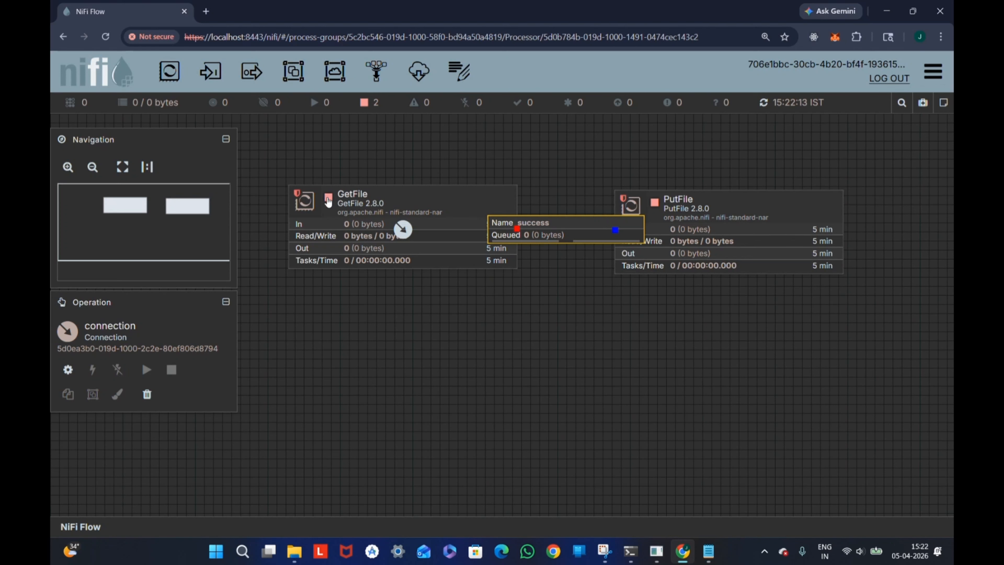
click(348, 234)
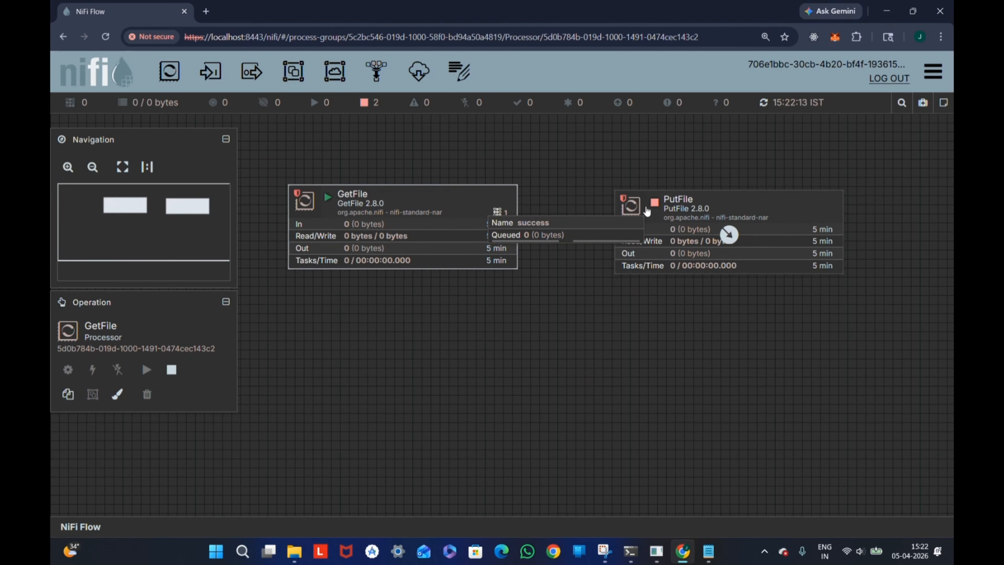
click(655, 209)
right_click(655, 210)
click(677, 240)
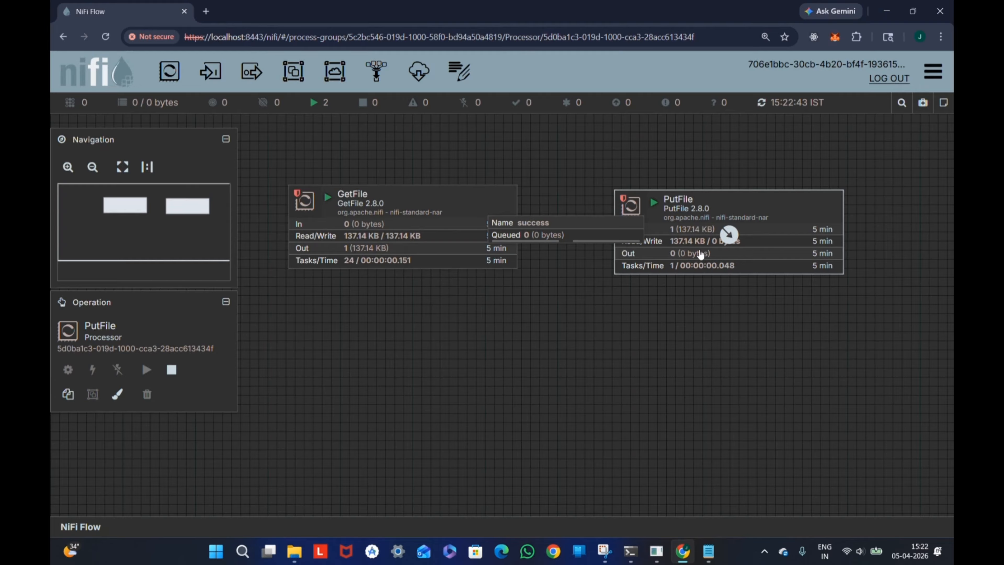
Open the desktop putfileFolder in File Explorer to check for the transferred file, and minimize the folder window
click(622, 297)
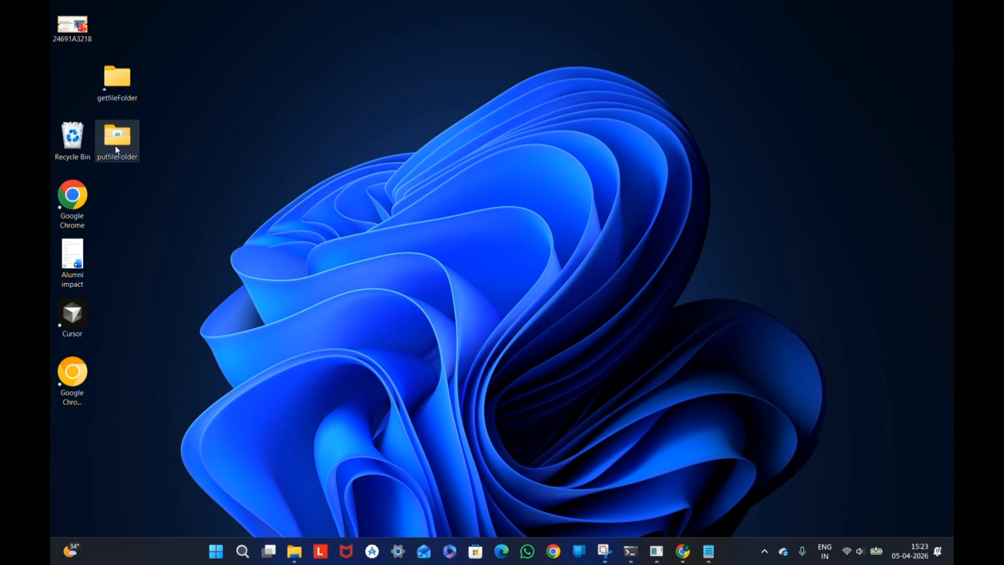
double_click(115, 147)
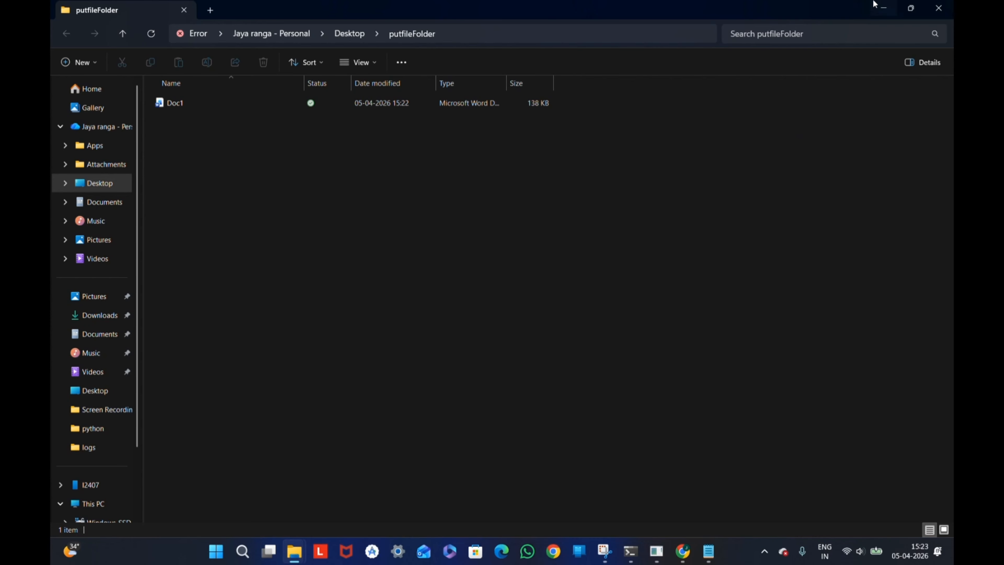
click(884, 8)
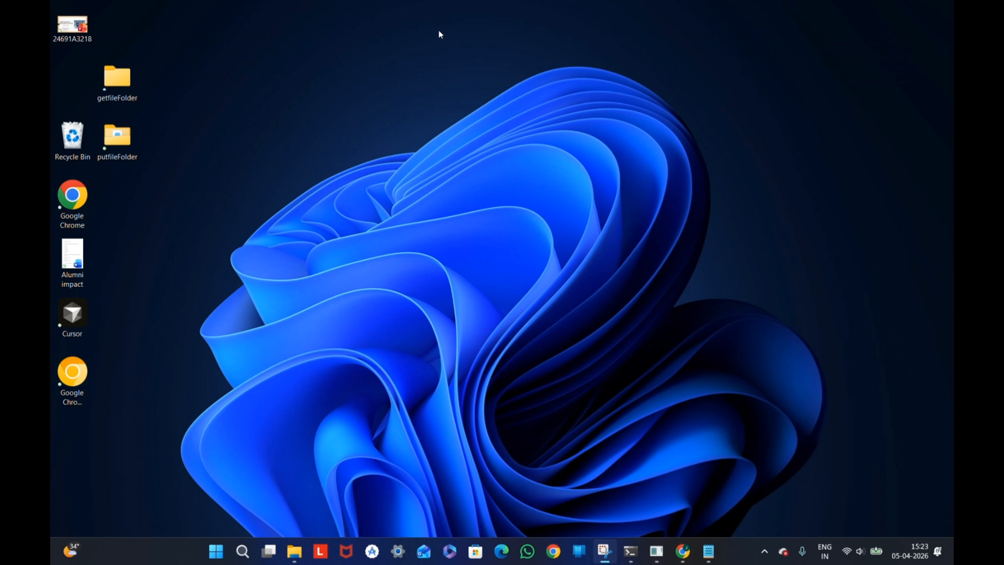